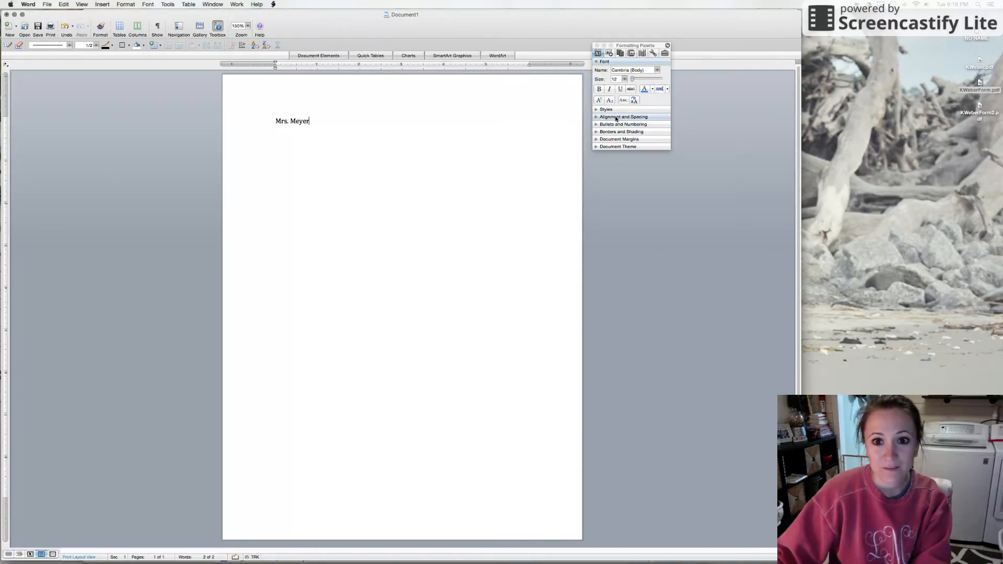
Try right, left and centered alignment on the teacher's name line, and leave it right-aligned.
click(616, 118)
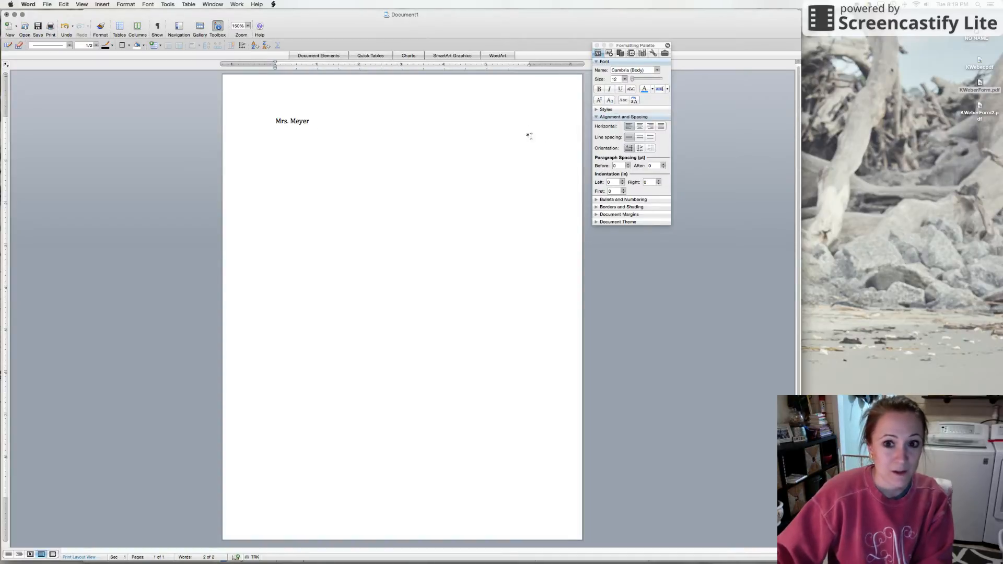
click(651, 126)
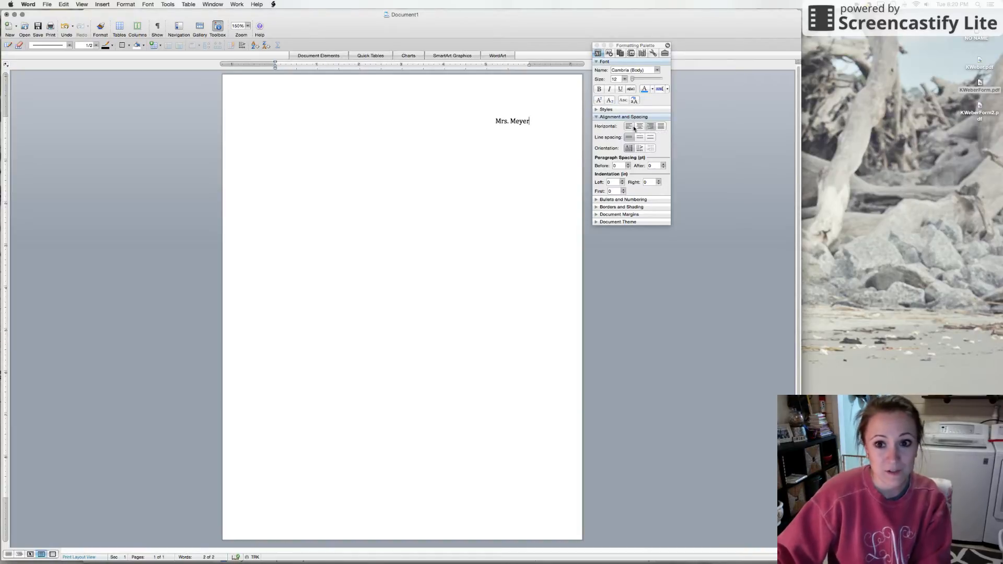
click(630, 128)
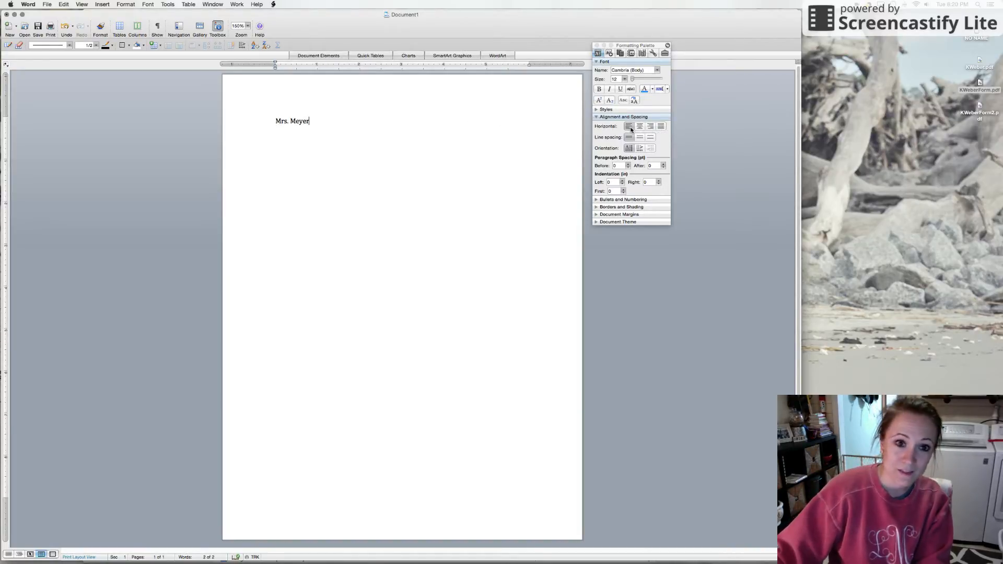
click(642, 128)
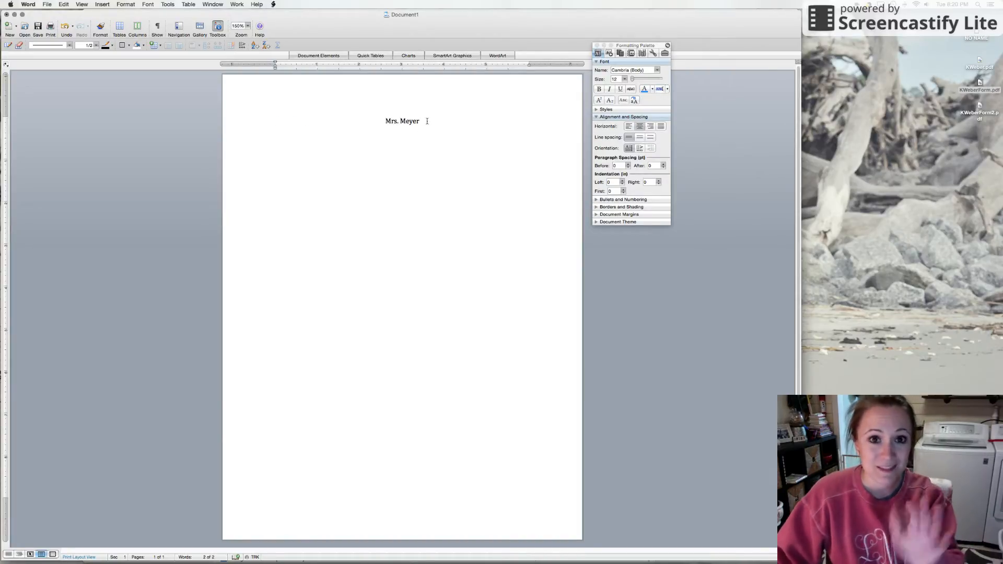
click(653, 128)
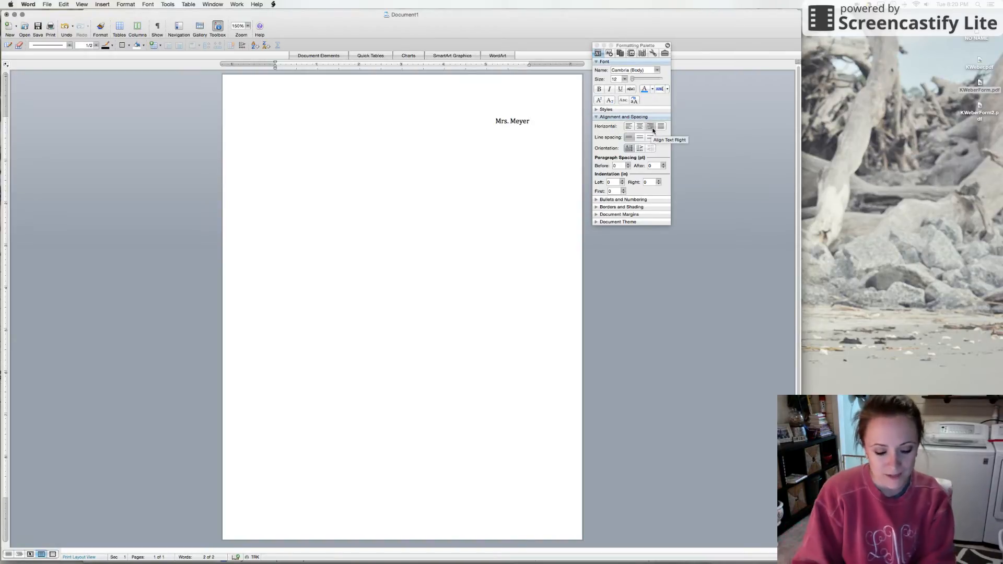
Shift the teacher's name toward the left margin by adding tab spacing after it on the right-aligned line.
key(Tab)
key(Tab)
key(Tab)
key(Tab)
key(Tab)
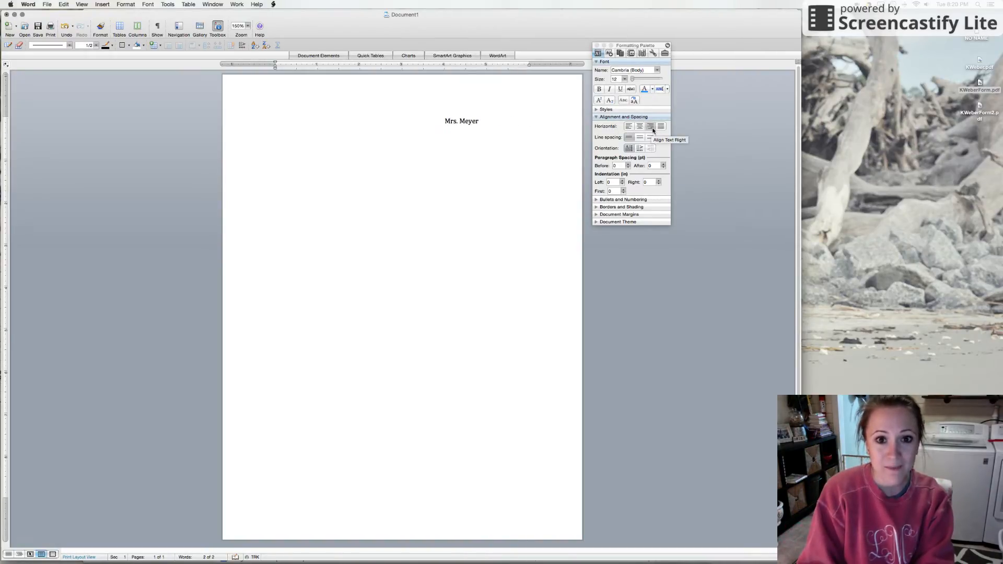
key(Tab)
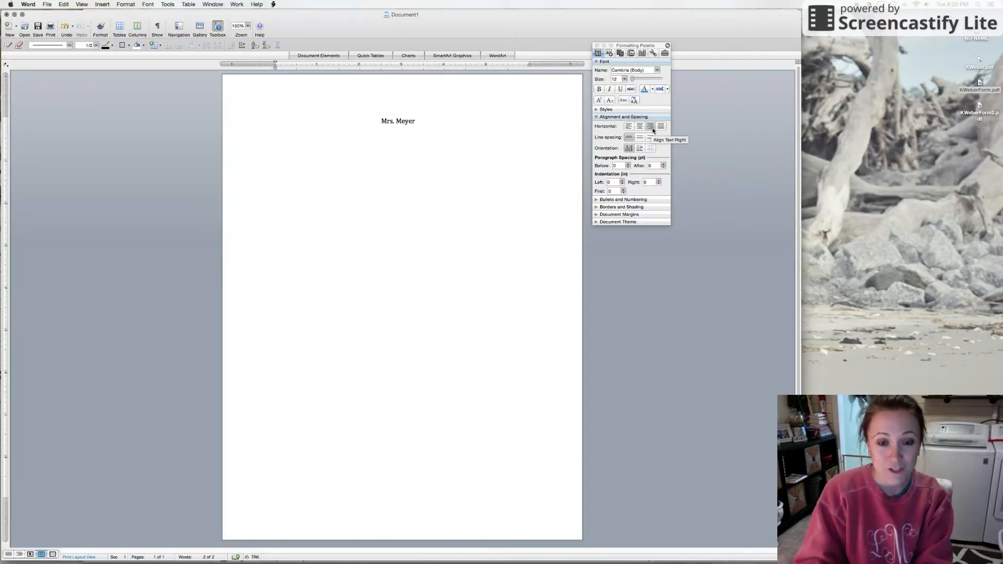
key(Tab)
key(Tab)
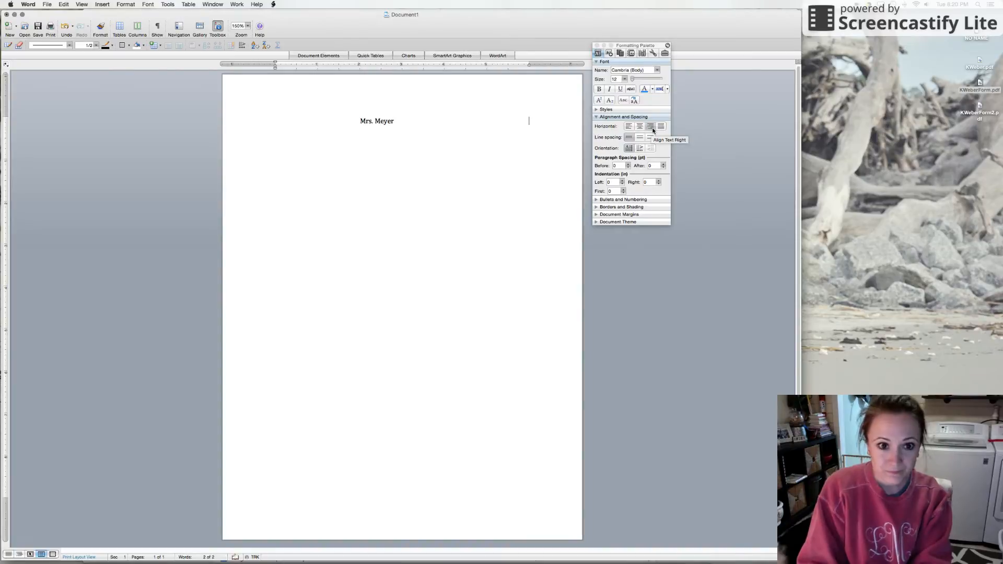
key(Tab)
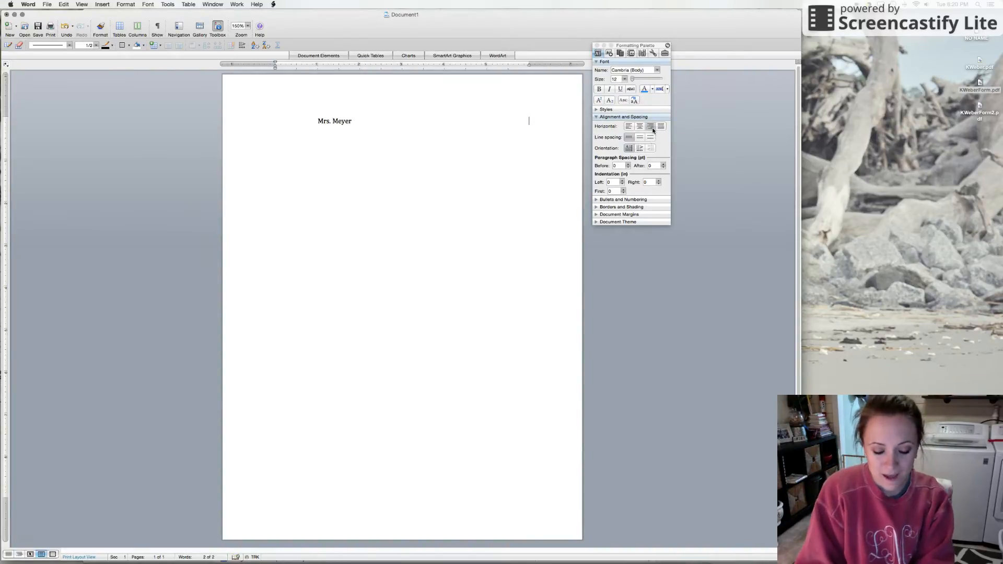
Enter the student's full name at the right margin and trim the spacing before it so both names fit on one line.
text(K)
key(BackSpace)
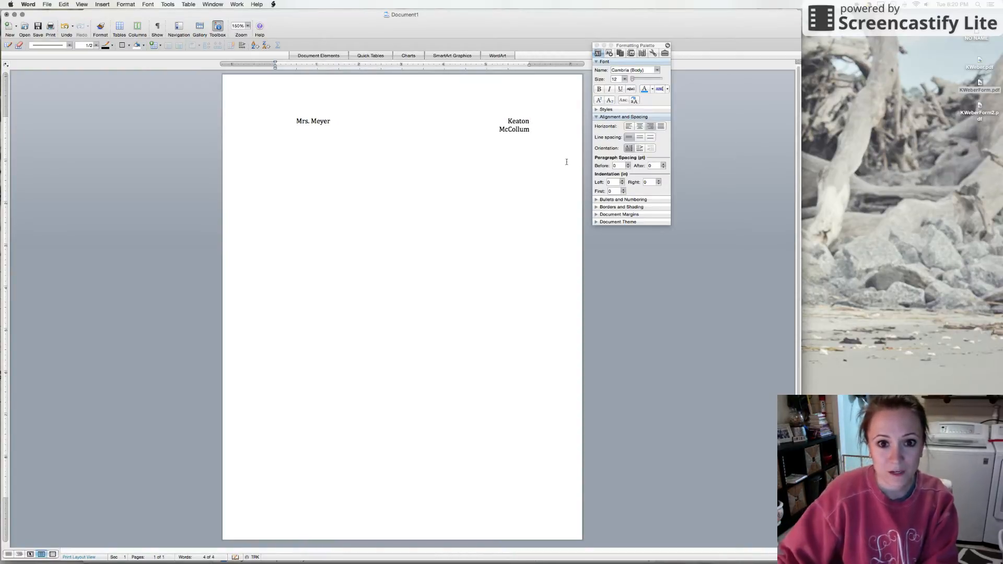
click(508, 121)
key(BackSpace)
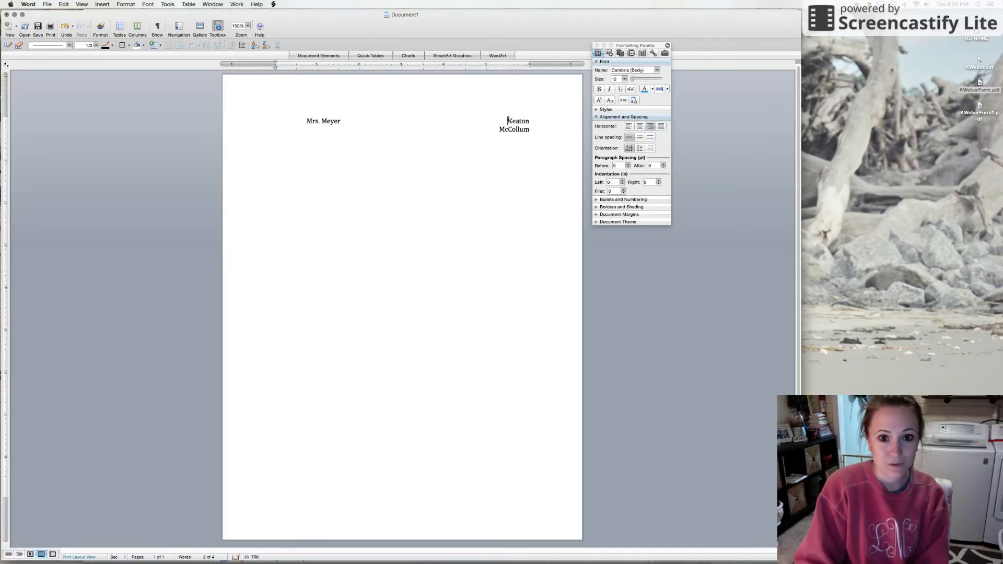
key(BackSpace)
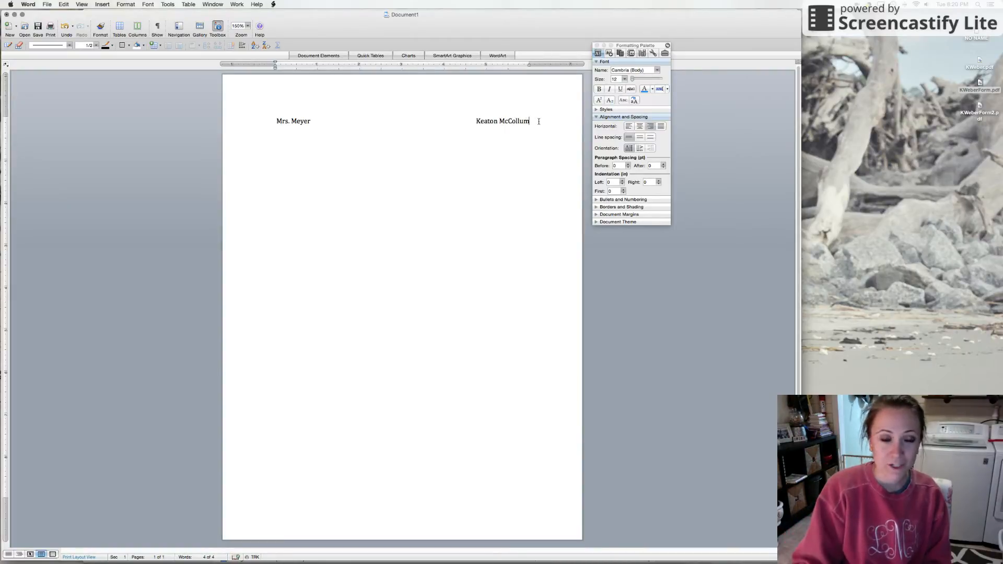
Add a second header line reading "How-To-Essay Final Copy" and shift it toward the left margin with tab spacing.
key(Return)
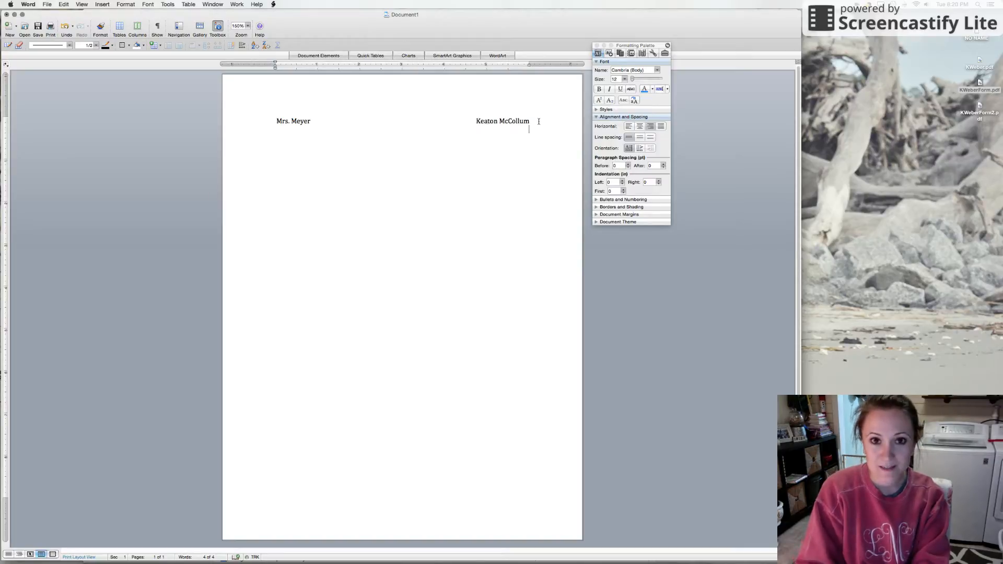
text(How-)
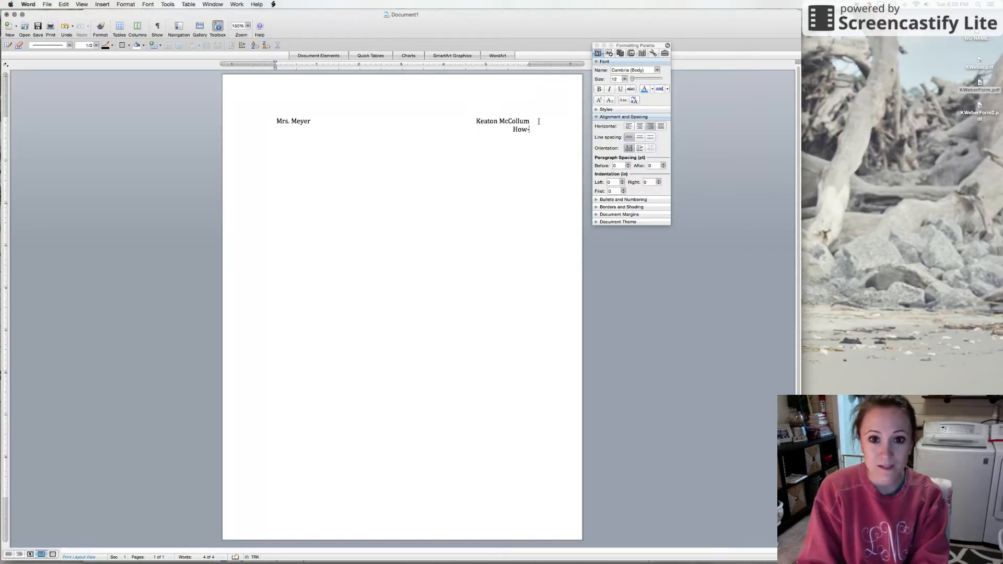
text(To-Essay Final Copy)
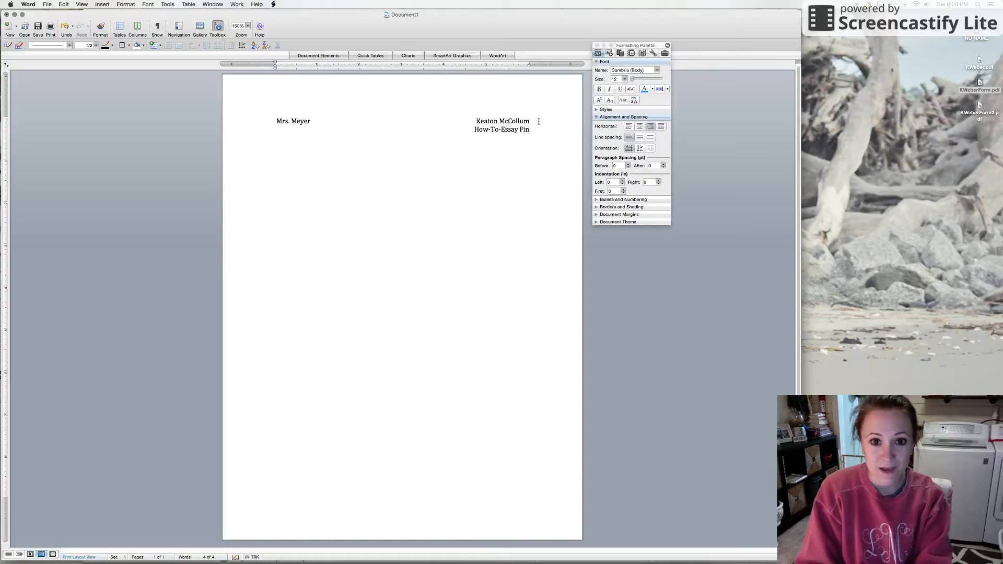
key(Tab)
key(Tab)
key(Tab)
key(Tab)
key(Tab)
key(Tab)
key(Tab)
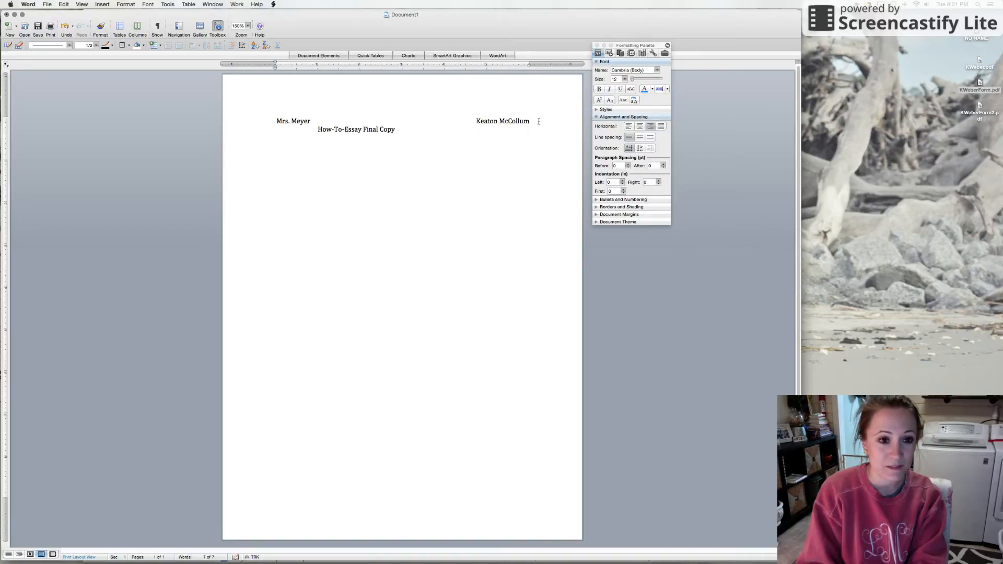
Add the date "February 7, 2017" at the right margin and adjust the spacing so the assignment name sits under the teacher's name.
text(February)
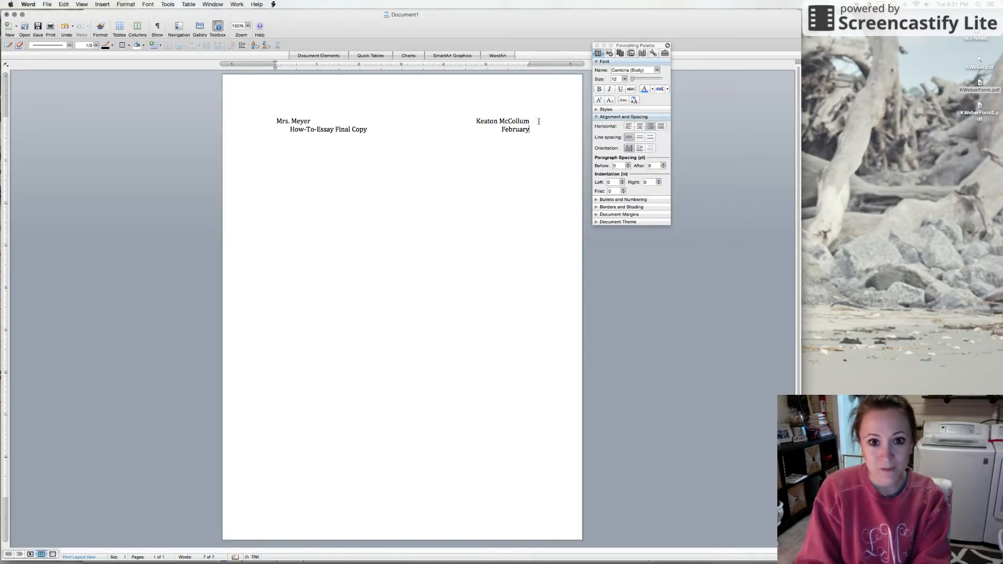
text( 7, 2017)
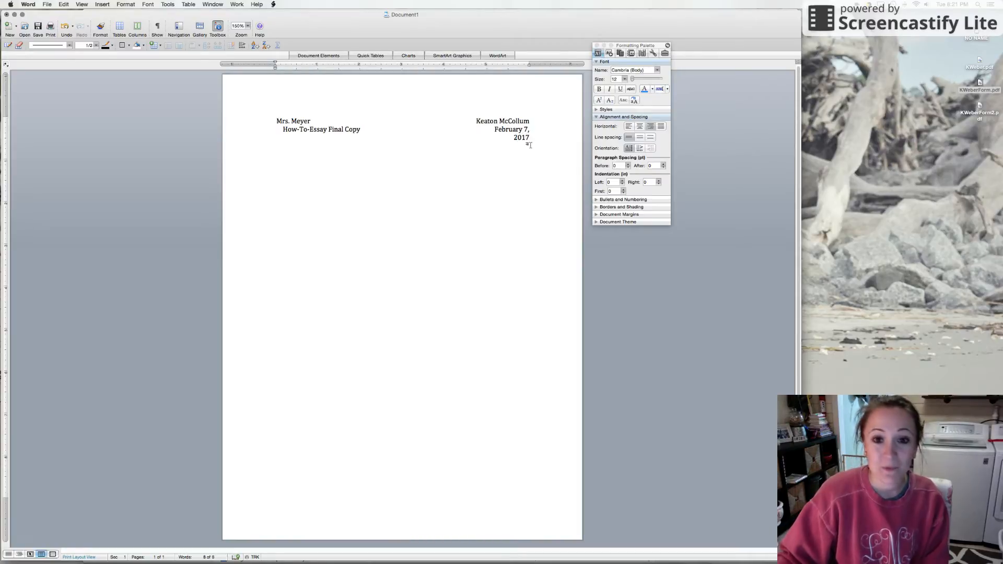
click(496, 131)
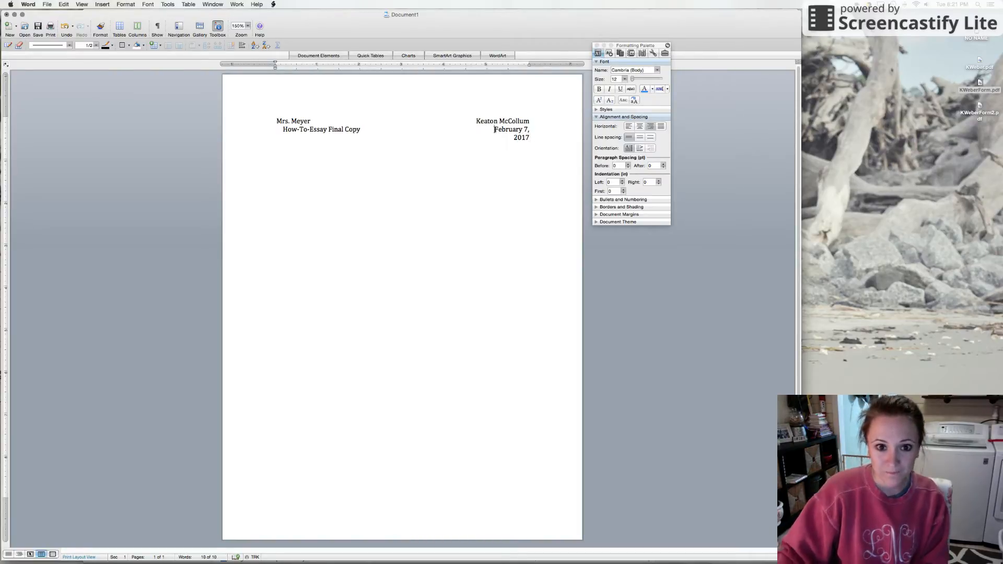
key(BackSpace)
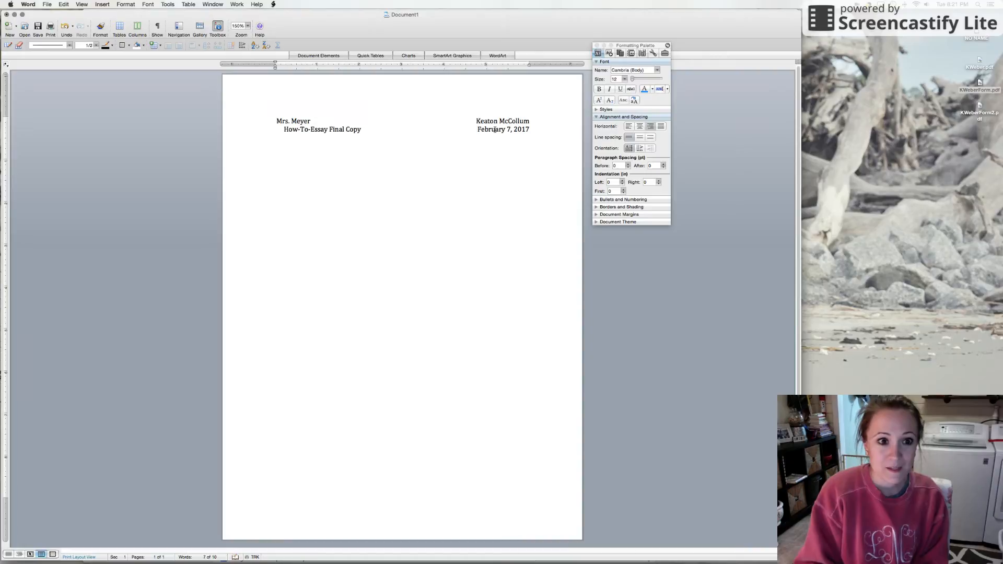
key(Tab)
key(BackSpace)
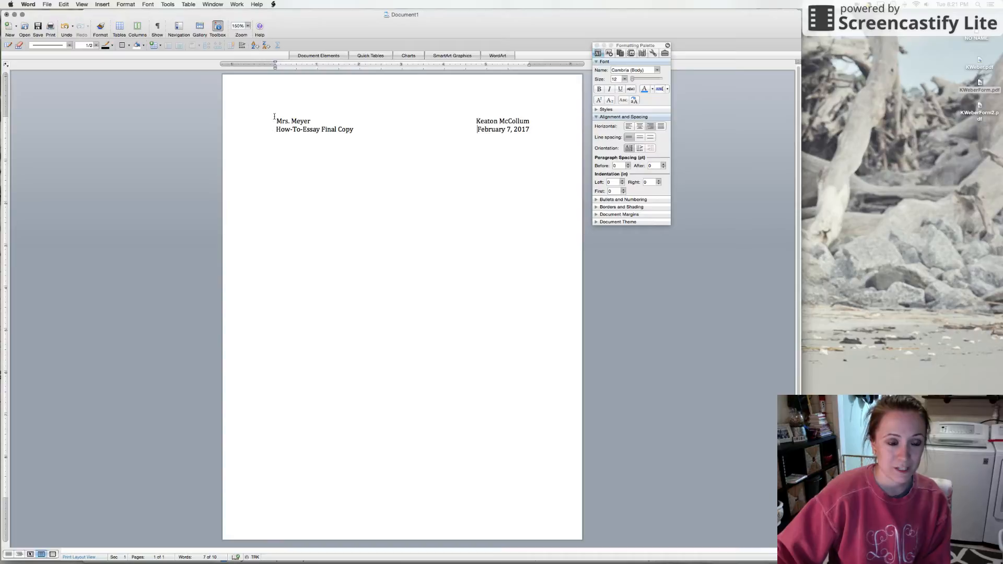
Add a centered, bold placeholder title reading "(Title)" two blank lines below the date line.
click(533, 132)
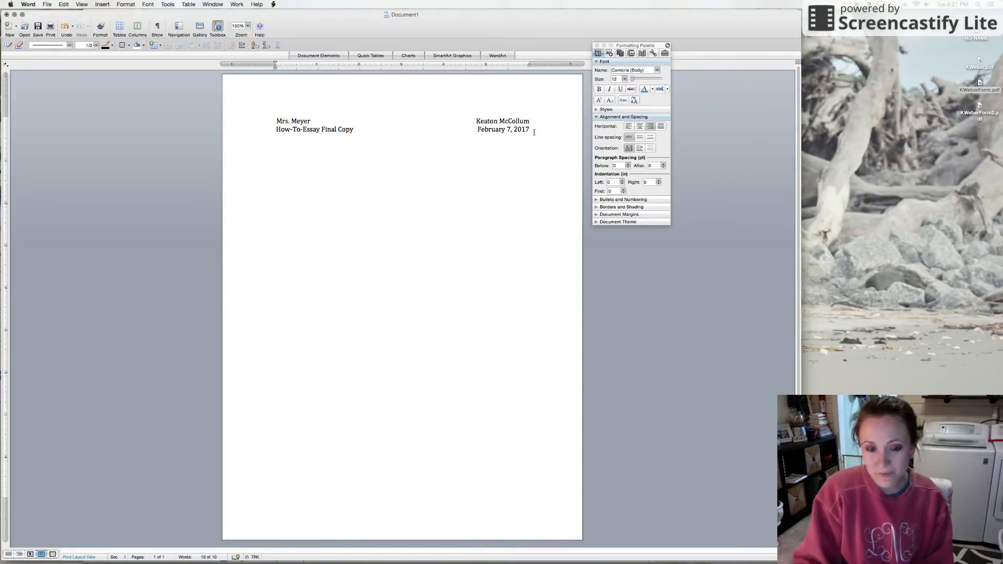
key(Return)
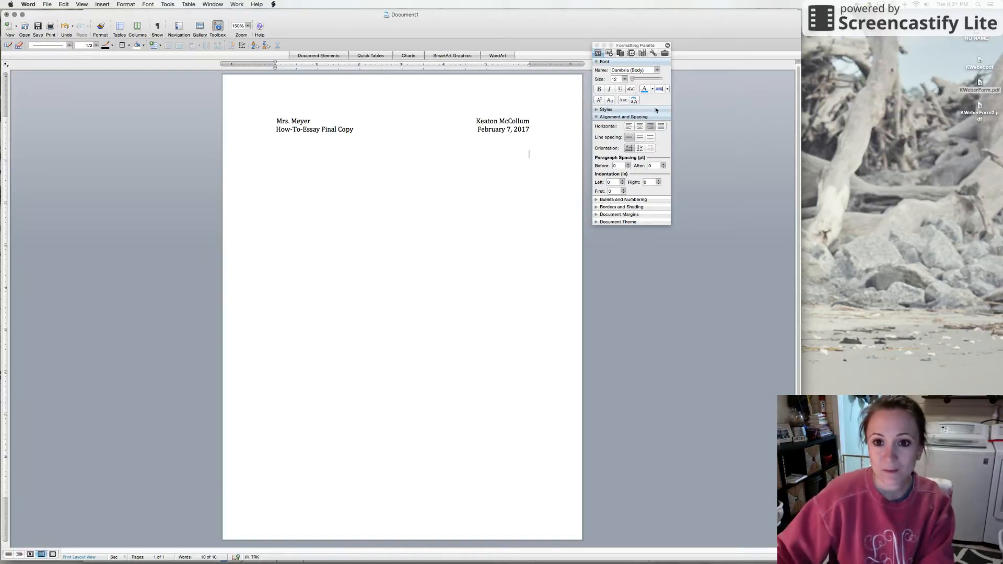
click(641, 127)
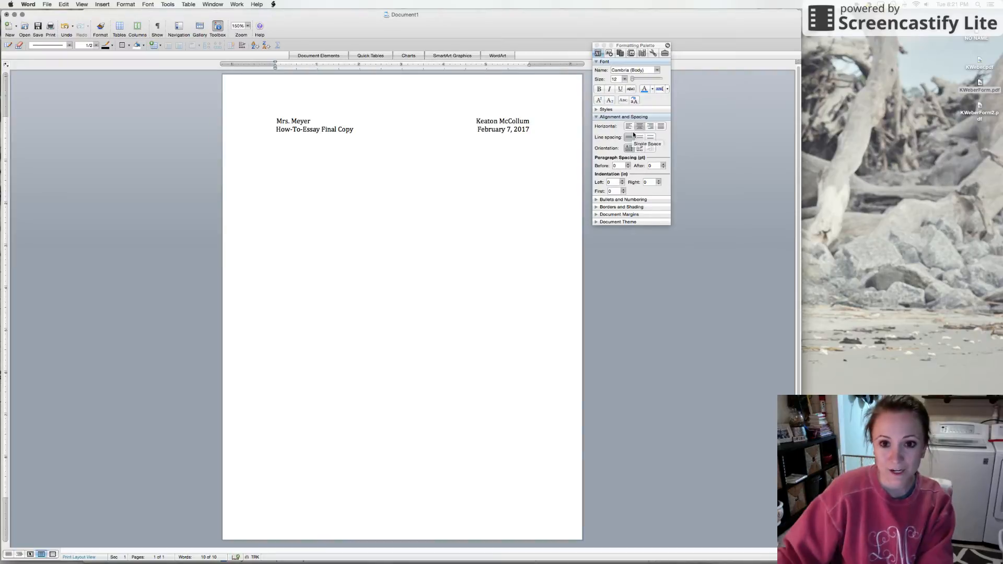
click(601, 90)
text((Title))
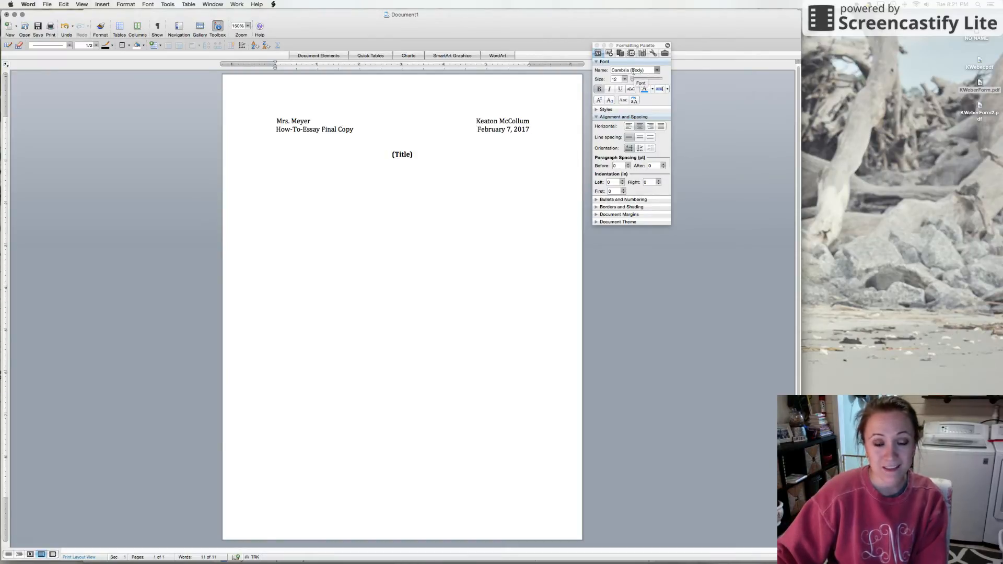
Change the font of the whole heading and title to Times New Roman.
drag(417, 154, 278, 116)
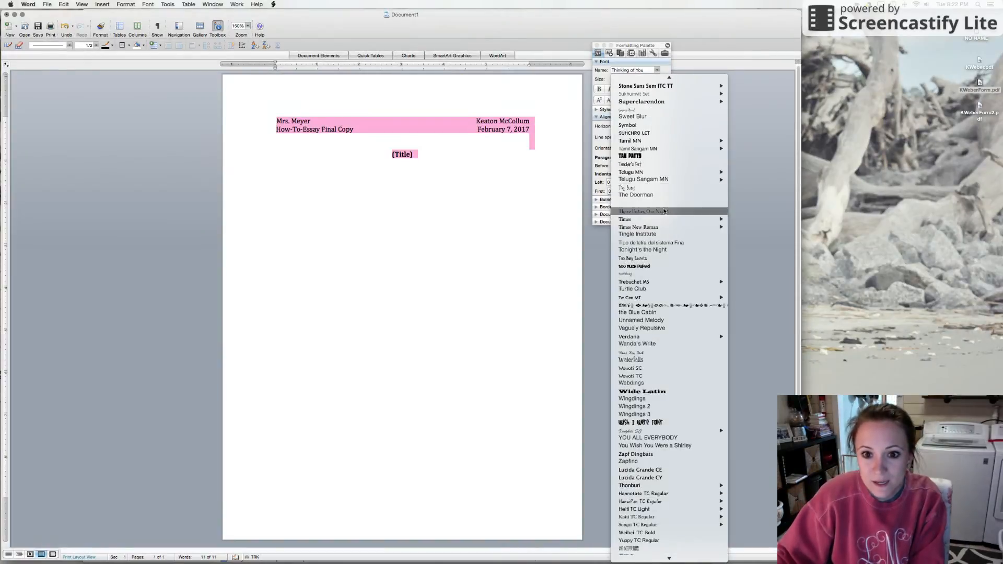
click(648, 227)
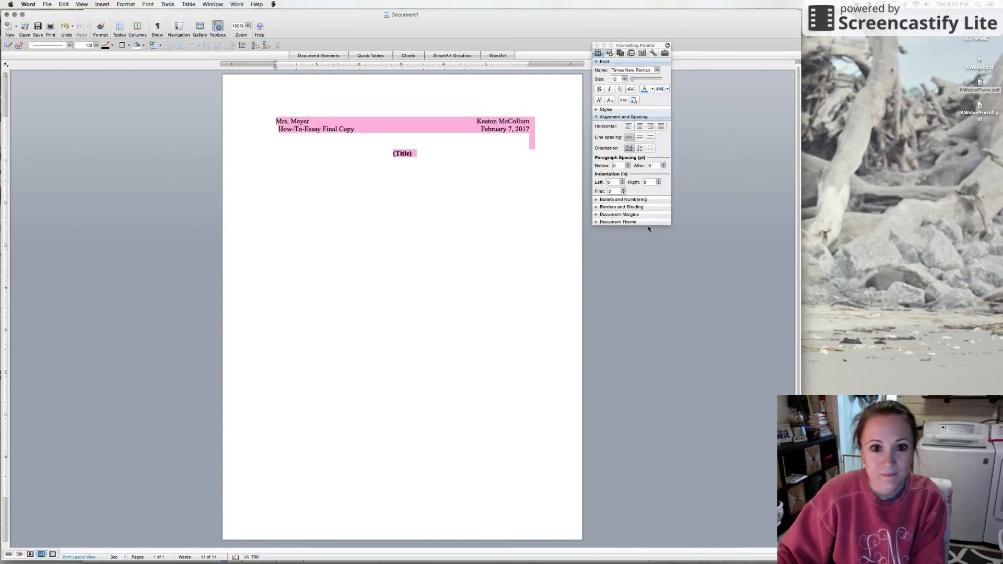
click(318, 123)
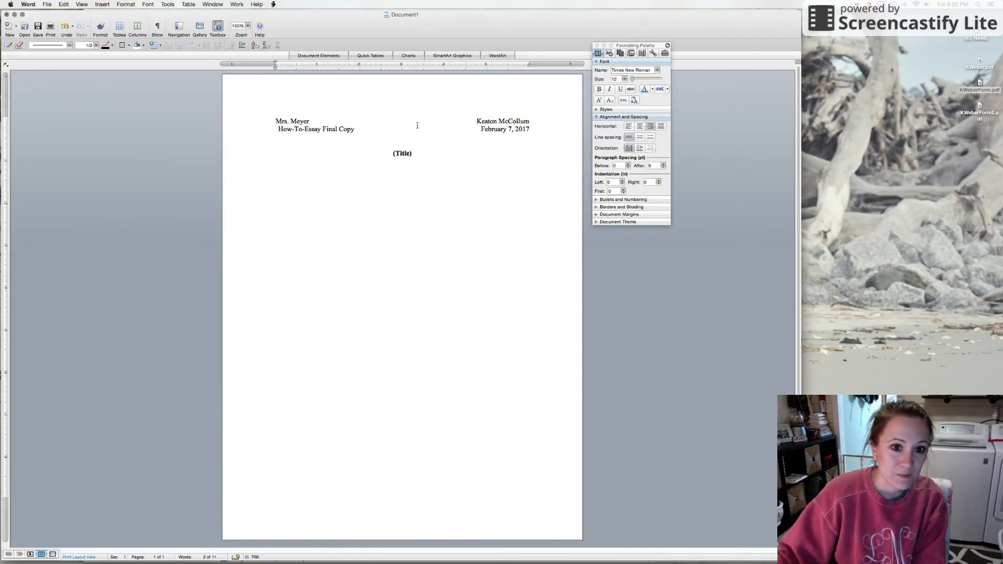
Adjust the spacing before the date so the assignment name lines up under the teacher's name at the left margin.
click(481, 129)
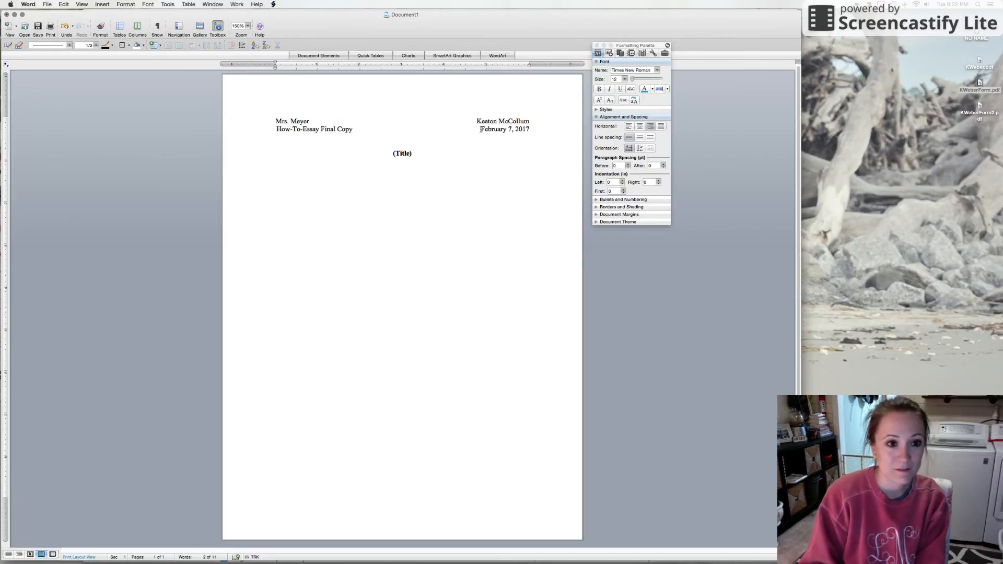
key(BackSpace)
key(BackSpace)
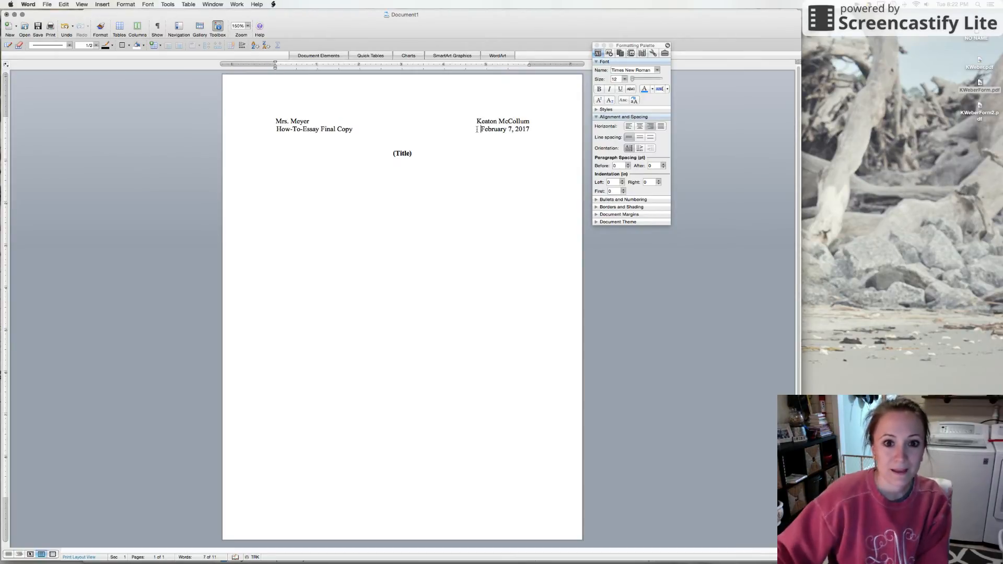
click(377, 128)
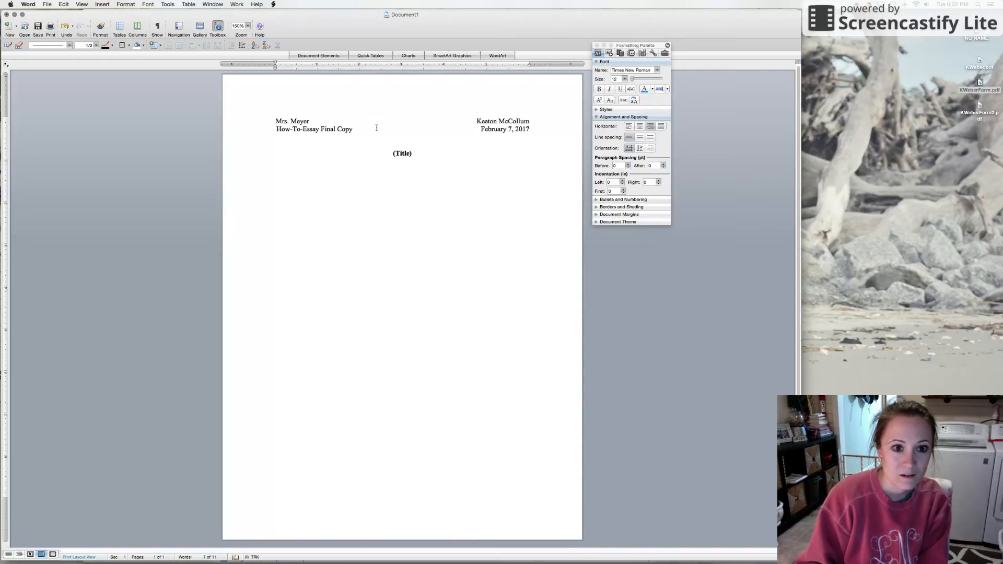
click(481, 127)
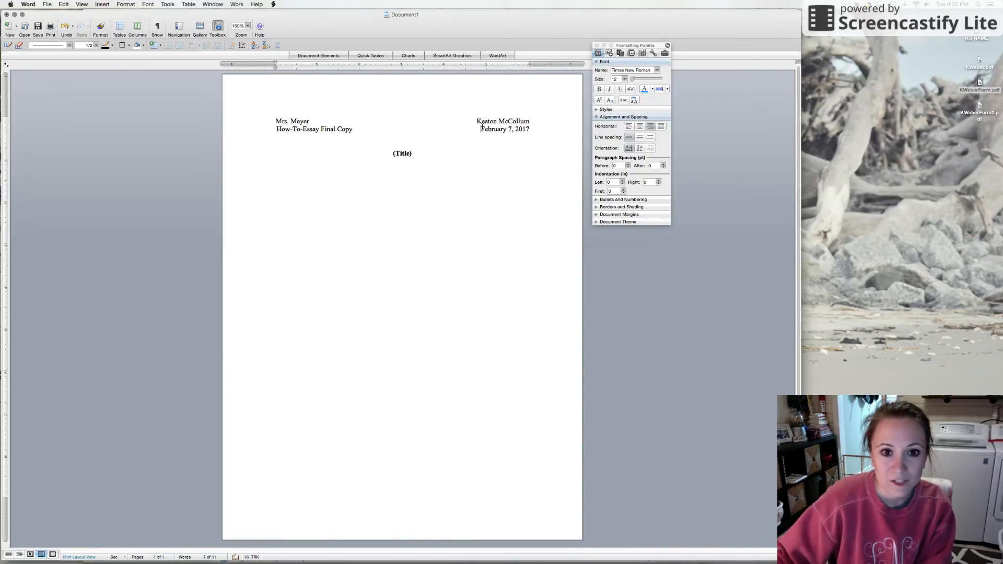
key(BackSpace)
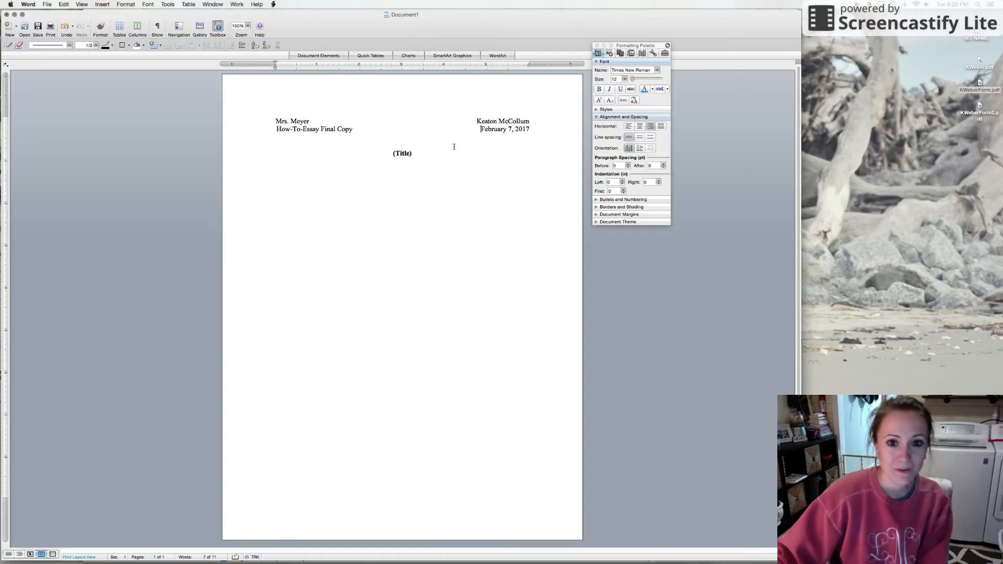
Start a left-aligned, indented body paragraph one blank line below the title with the placeholder text "lskdjflsjkd".
click(438, 155)
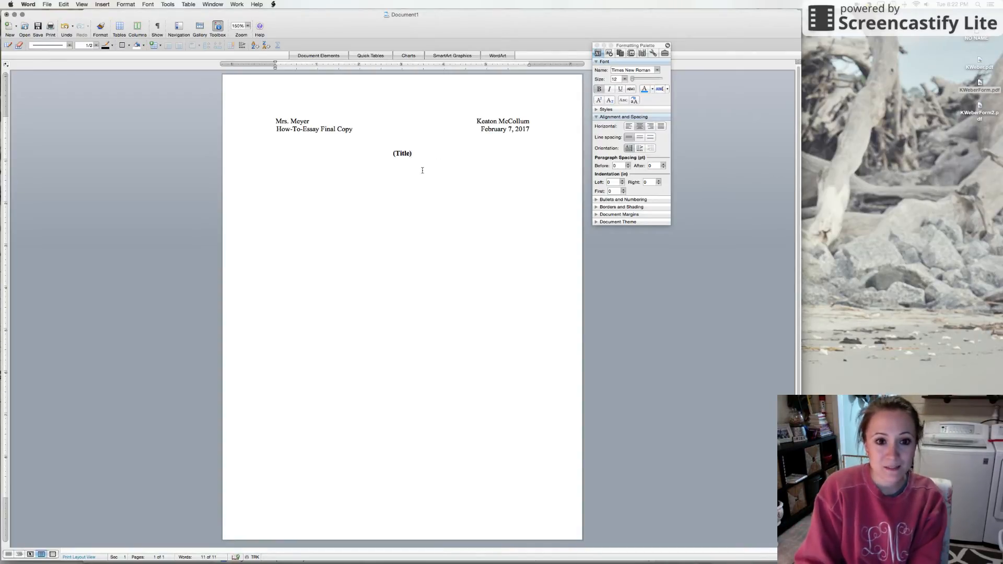
key(Return)
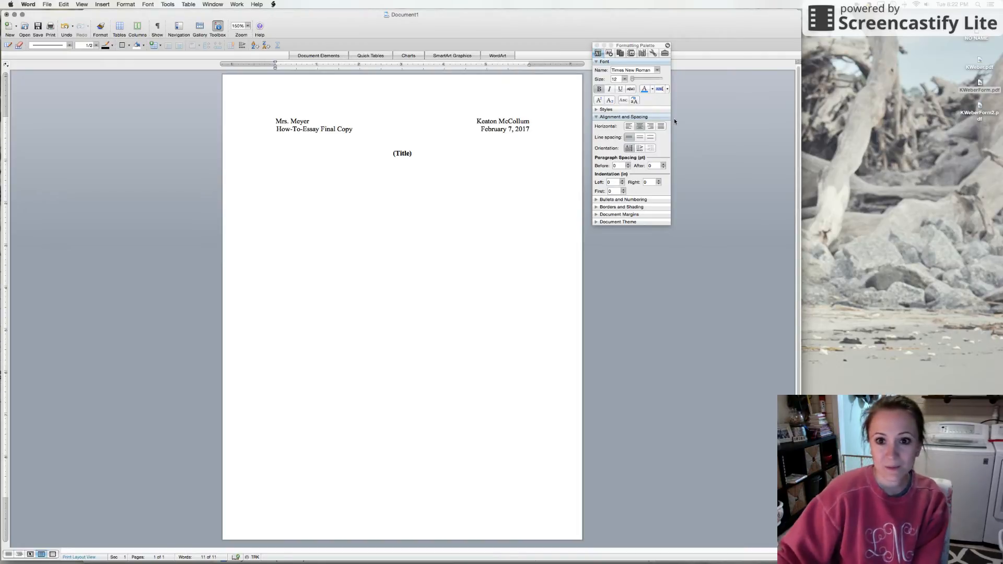
click(628, 127)
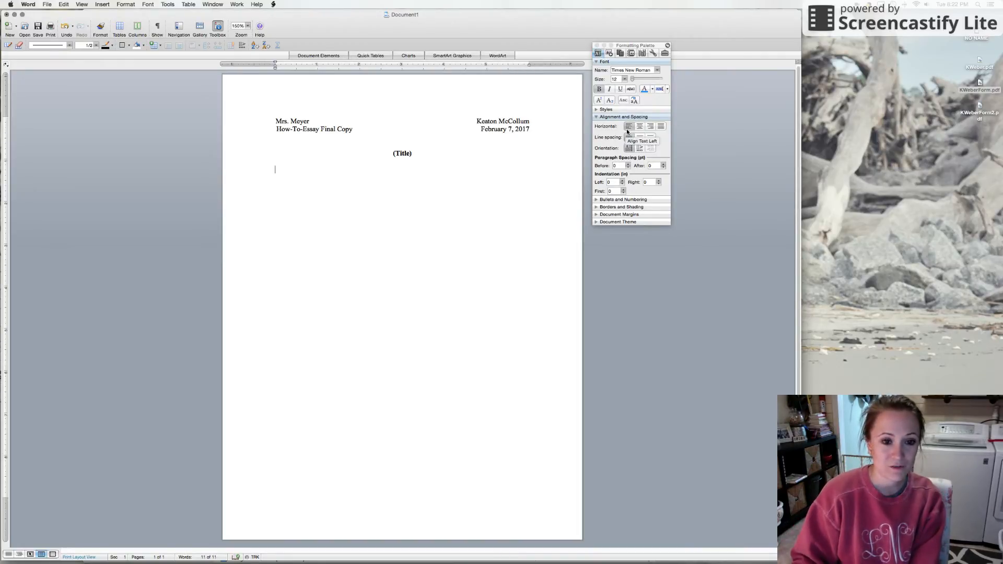
key(Tab)
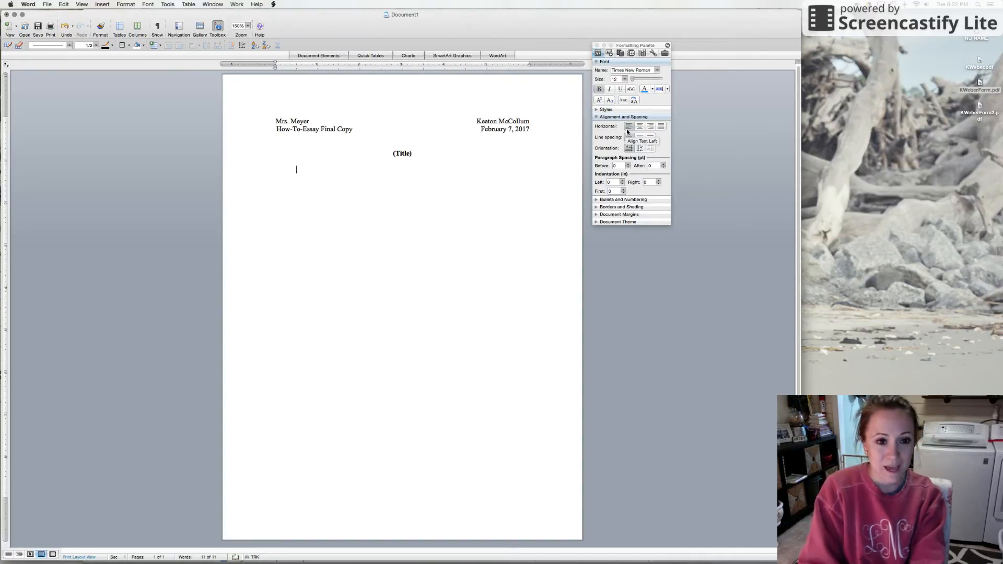
text(lskdjflsjkd)
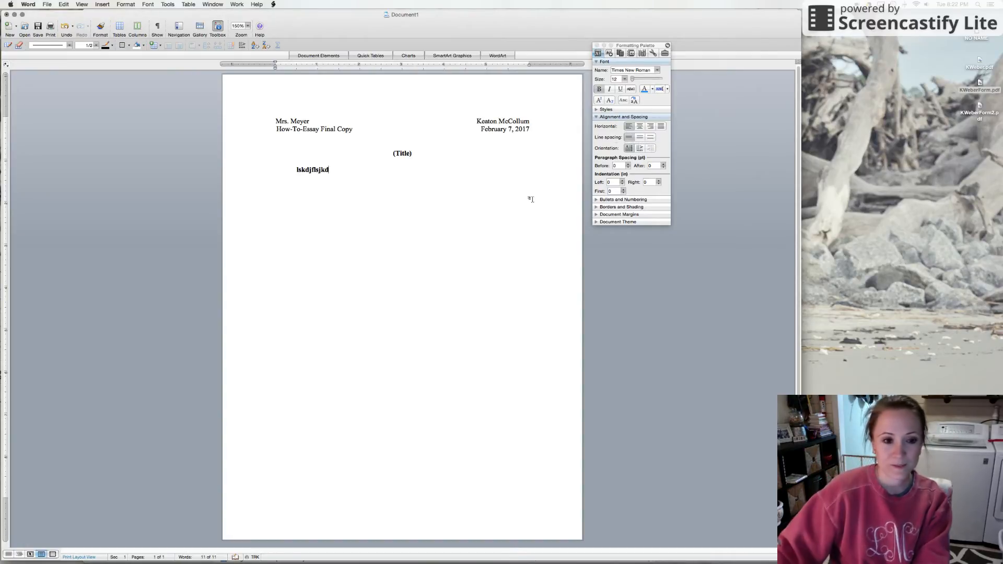
Remove the bold formatting from the placeholder text in the body paragraph.
double_click(313, 170)
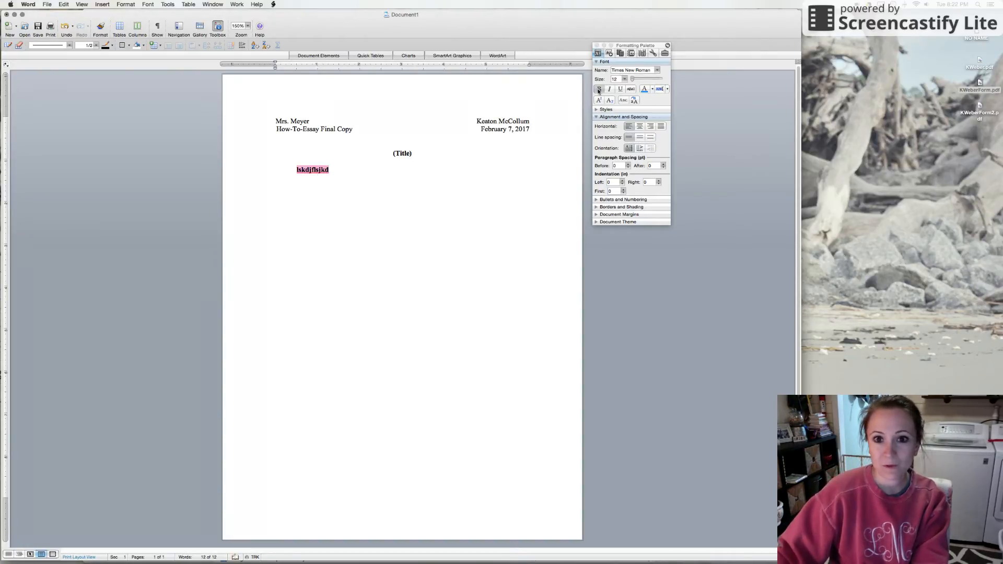
drag(533, 130, 428, 133)
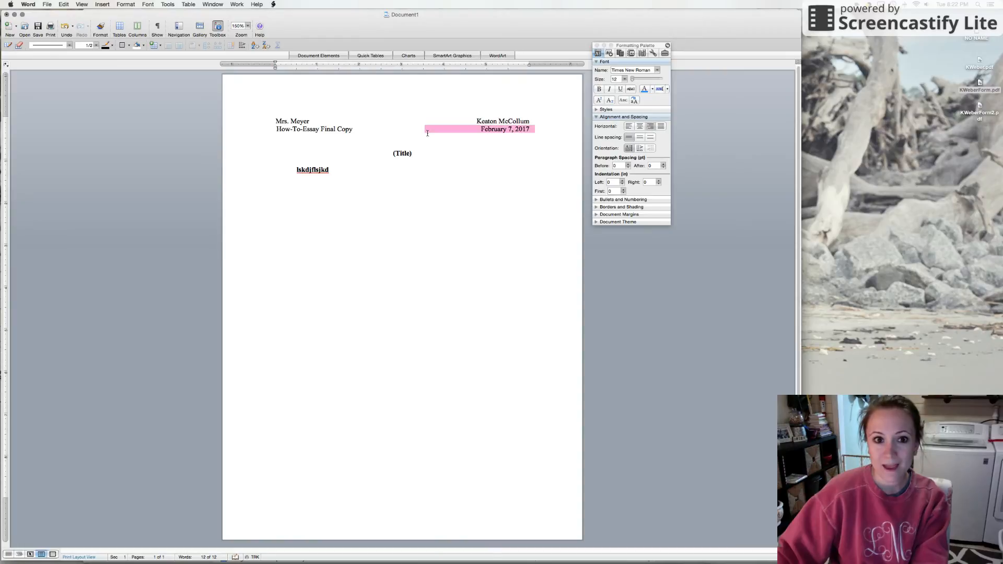
triple_click(317, 169)
click(600, 90)
Complete the first body sentence with "sdlkfj sdlfkjs df lskdjf sldf." and capitalize its first letter as "L".
click(344, 168)
text(sdlkfj sdlfkjs df)
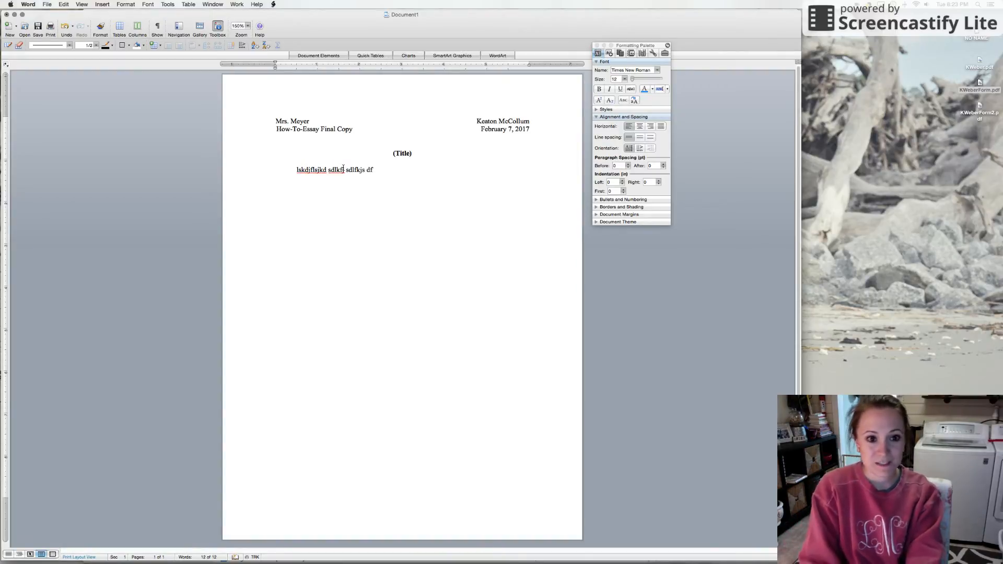
text( lskdjf sldf .)
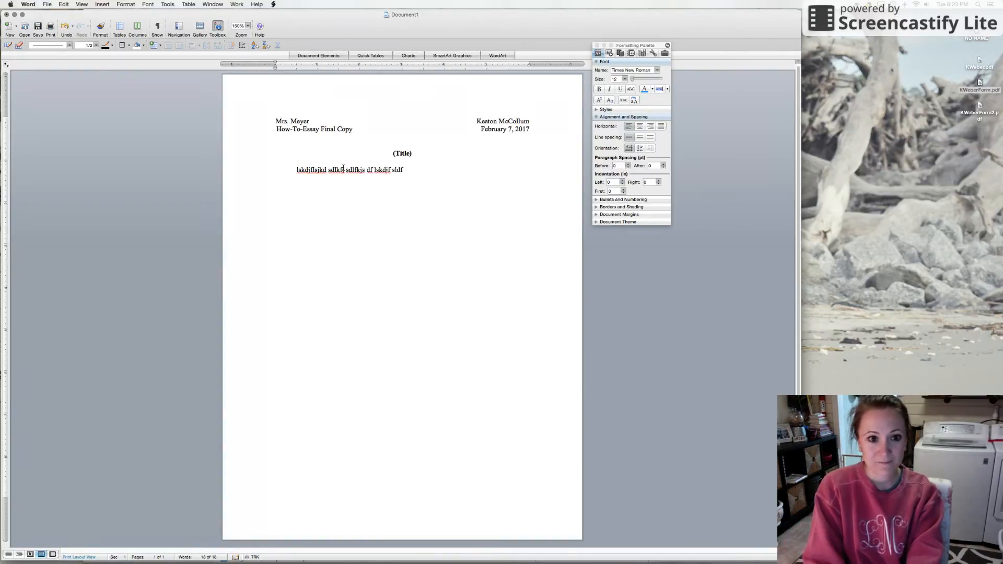
click(299, 170)
key(BackSpace)
text(L)
Fill out the first paragraph with three more placeholder sentences, beginning with "Laskdjf sf lksdjf" and ending with "Lskdjflijwlk.".
click(420, 171)
text(Laskdjf sf lksdjf sd flks)
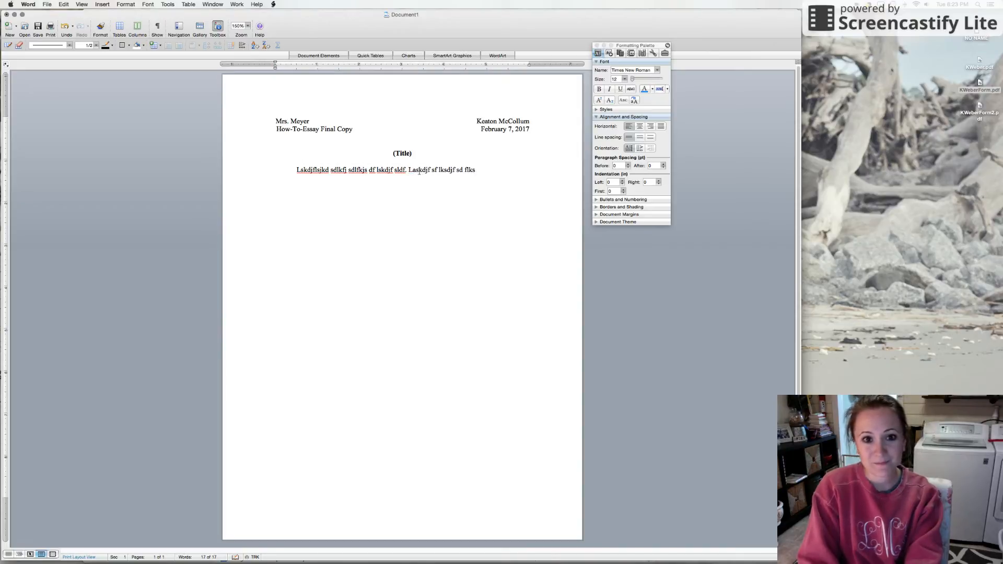
text(jdf lsj sldjfjw;kjq lks jdglksjg)
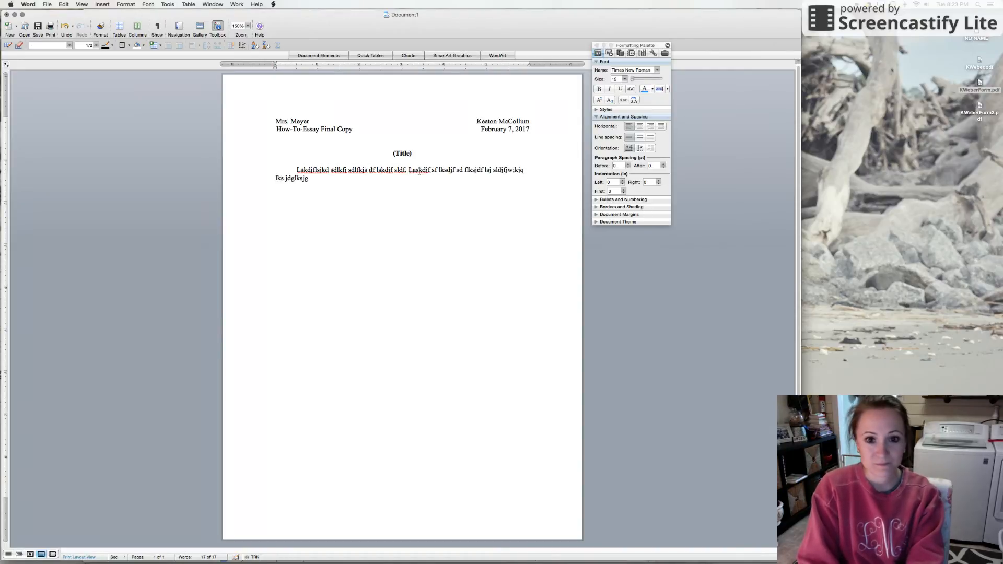
text( alskjfg. Lksdjflkj qlkejrlikjsdflgkjs)
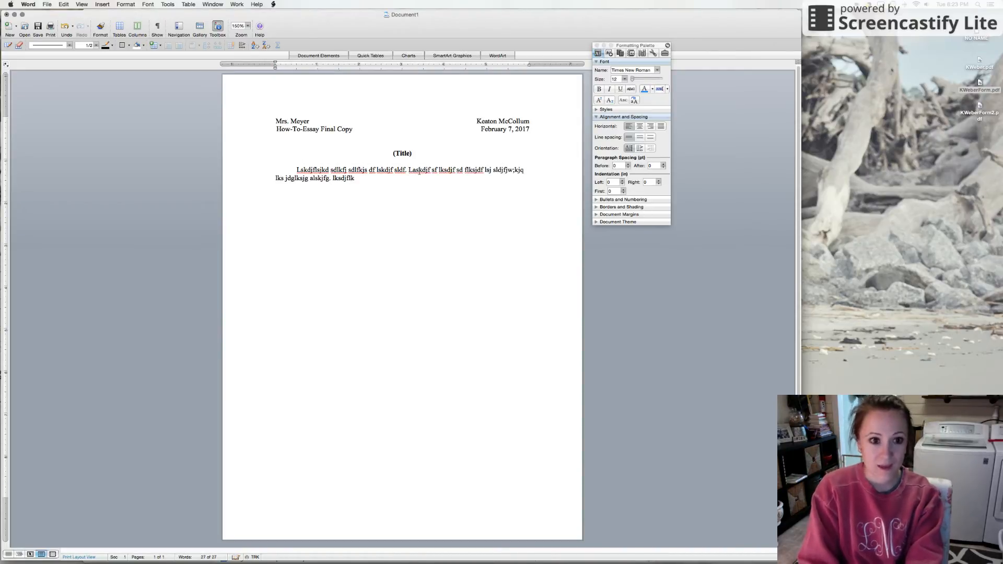
text( g laskdfjgiwejflk)
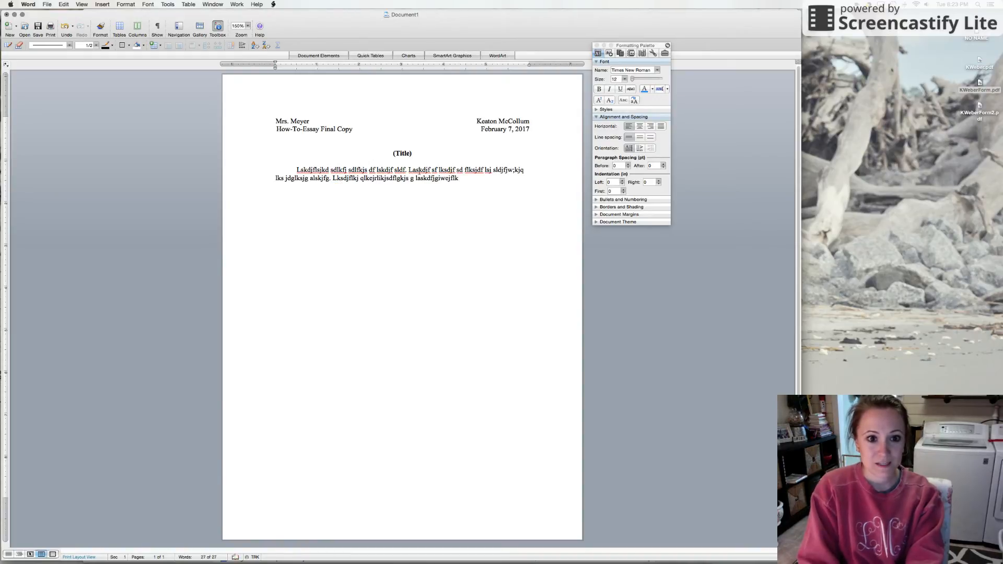
text(d gflksdjf. Lskdjflijwlk.)
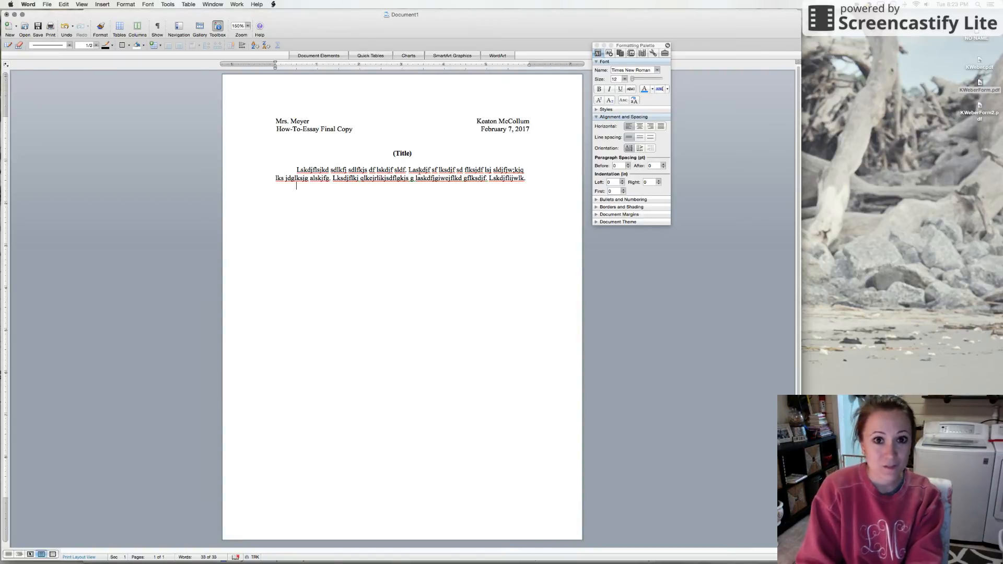
Write a second indented paragraph of placeholder sentences, beginning with "Slkdjfl ksdjf lskdjf" and ending with "slkdjf lskdjf lksjd.".
text(Slkdjfl ksdj)
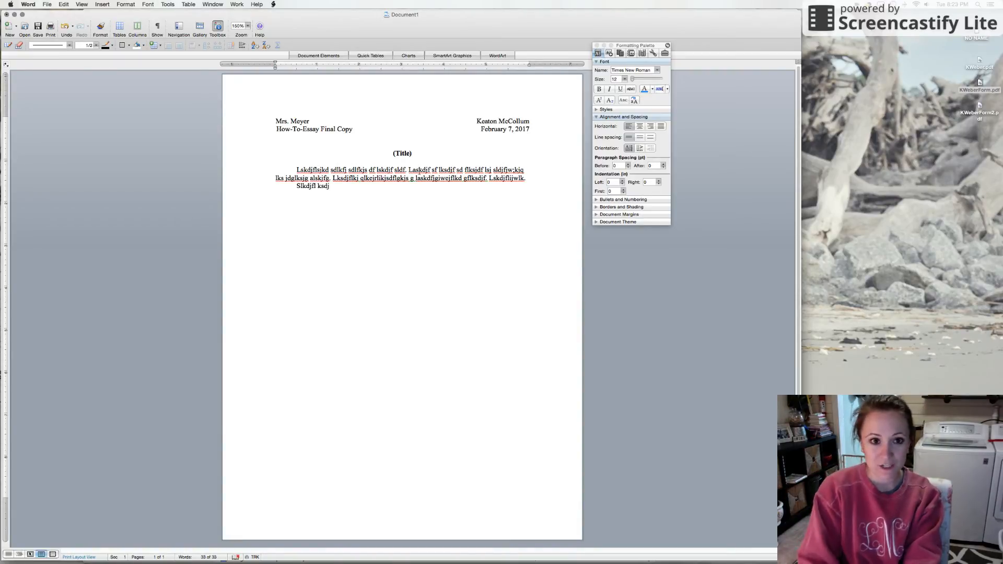
text(f lskdjf sldkjf lskdjflsk dfjslkdfj lsk)
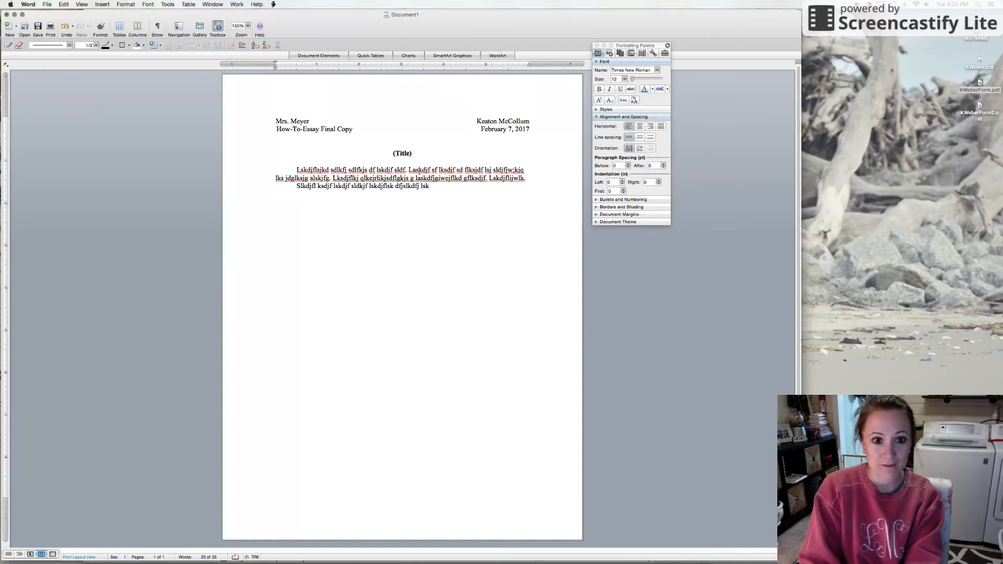
text(dfj lskdfjslfj slkdjf lskjfsldkjflskdjf lssldkfjskdf.)
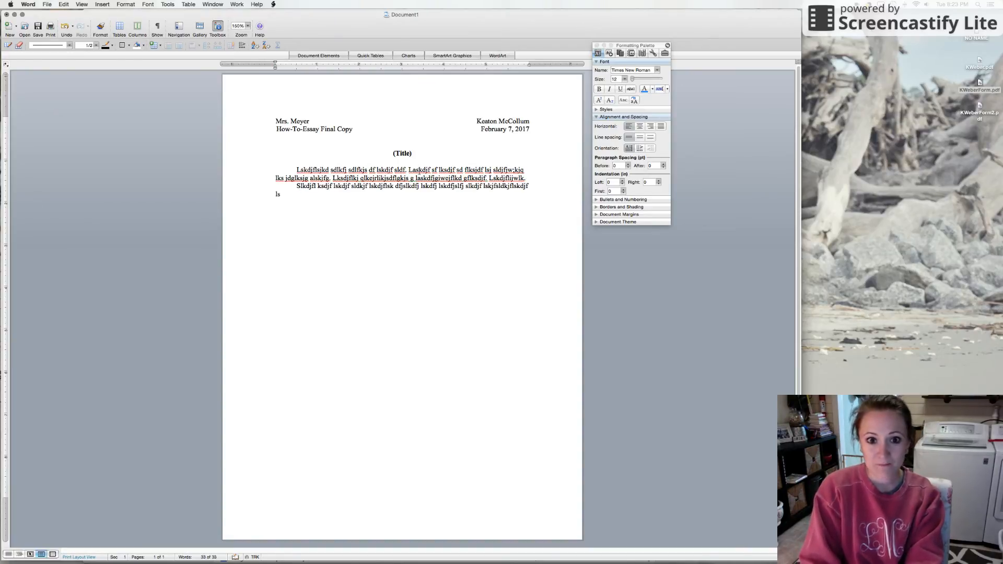
text( Slkdjflksdjf lksj f. slkdjf lskdjf lksjd)
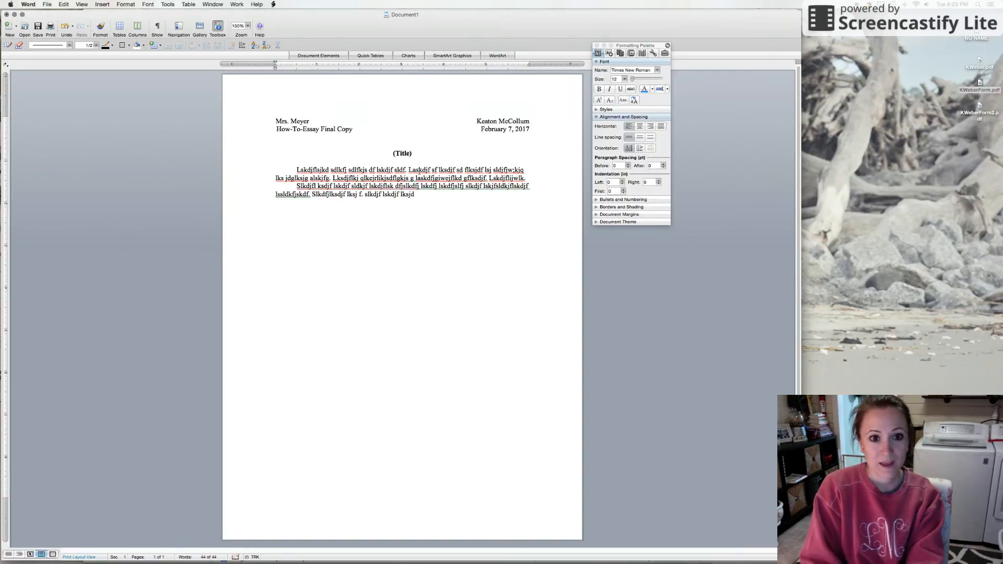
text(.)
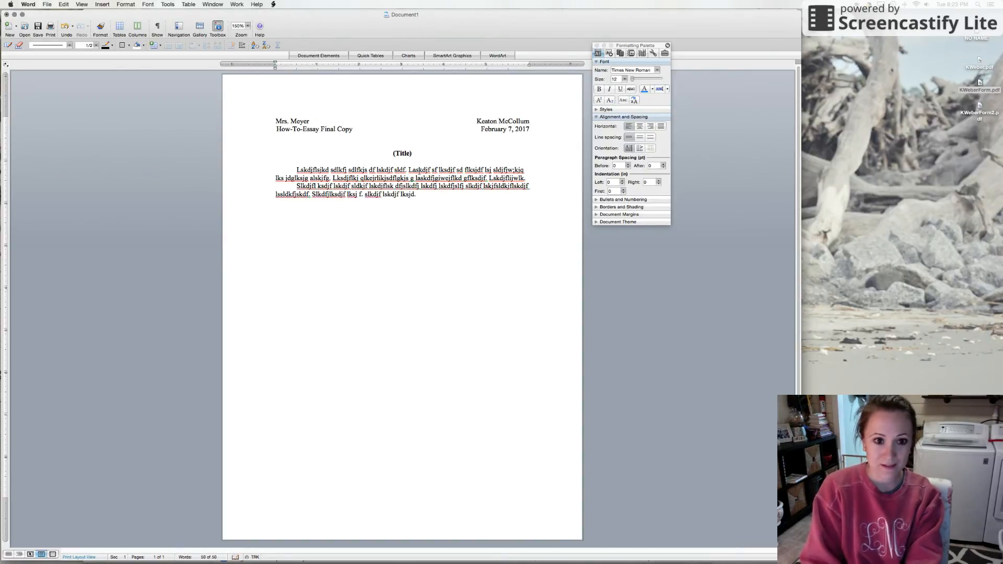
Write a third indented paragraph of placeholder sentences, beginning with "Slkdfj lskdjf sldfkjsldfkj" and ending with "Sdlfkj slkjf sldf js.".
key(Return)
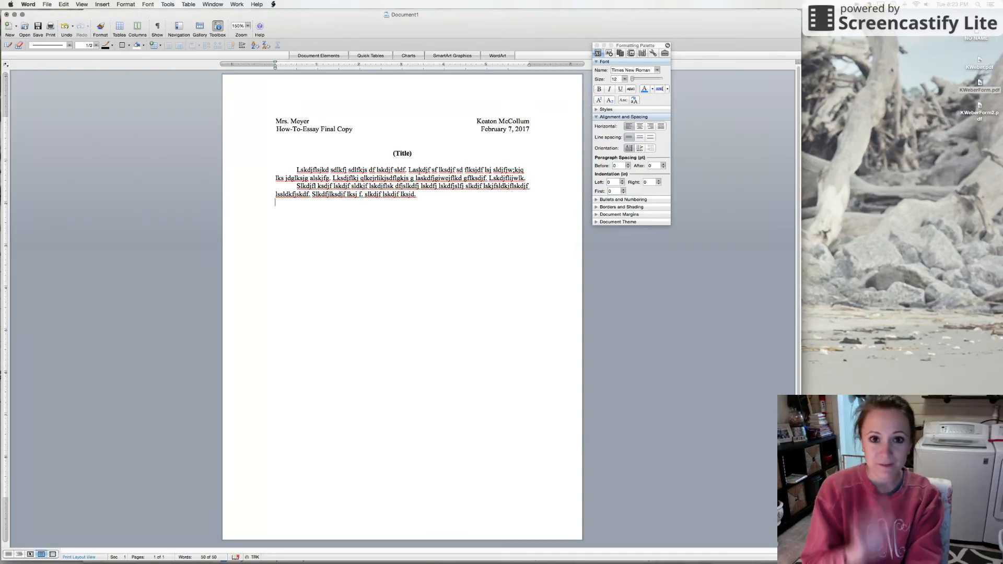
text(Slkdfj ls)
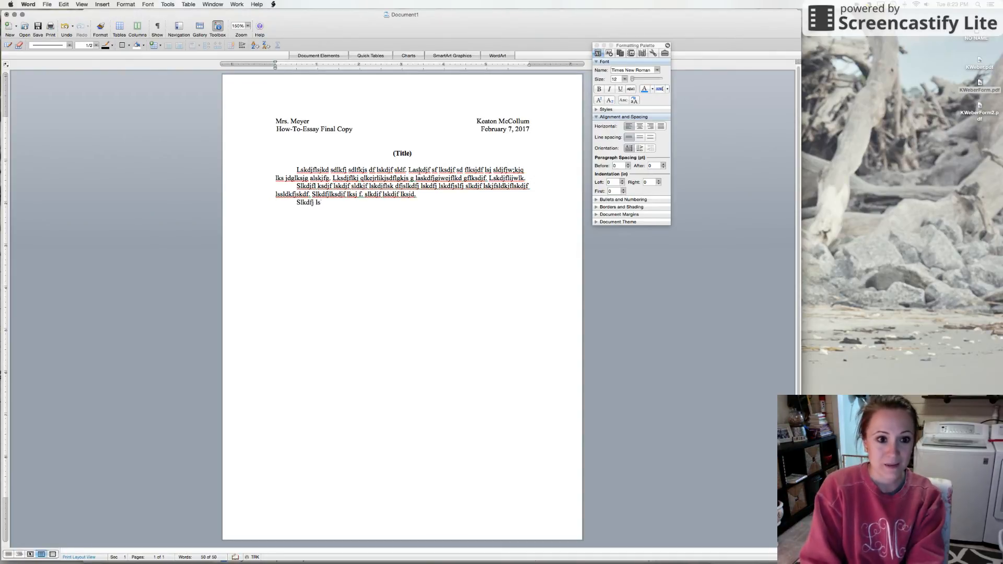
text(kdjf sldfkjsldfkj sl dfj. Slkdfj sl)
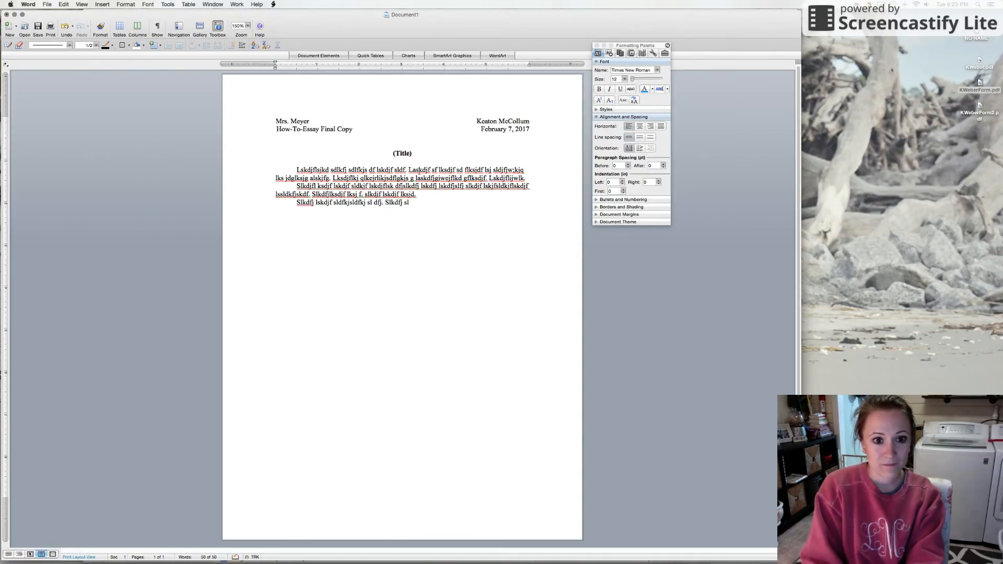
text(dkjf s. sdlkfj slkjflsj df.s dlfkj sl)
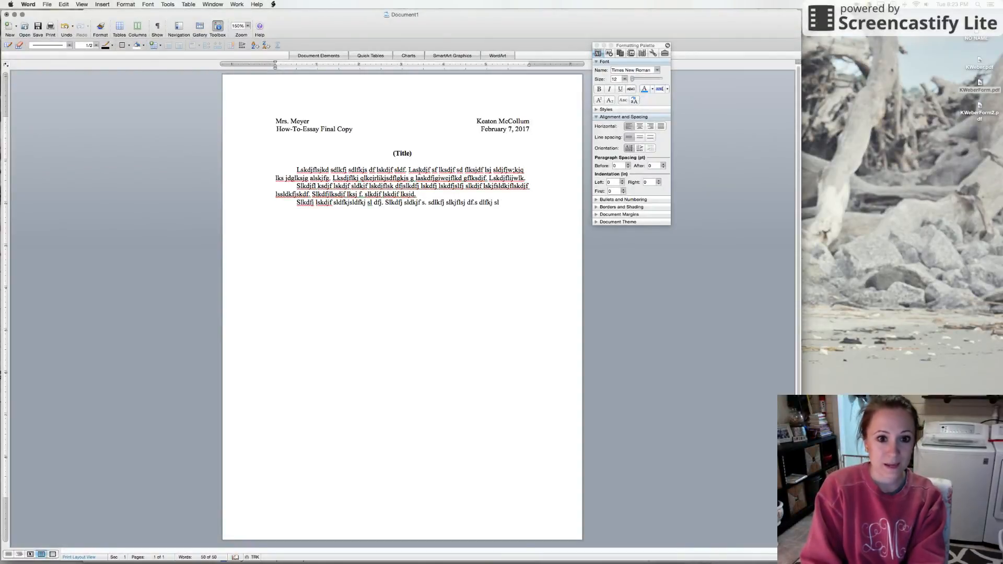
text(dja lskdjfg lskjd gl. Sdlfkj slkjf sldf js.)
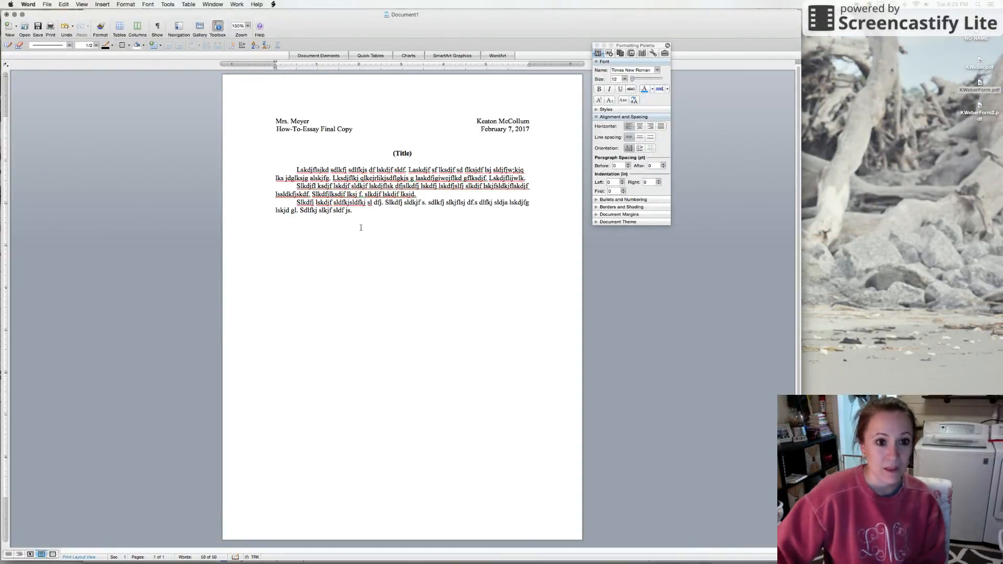
Insert a blank line after the first paragraph and another after the second paragraph.
click(531, 176)
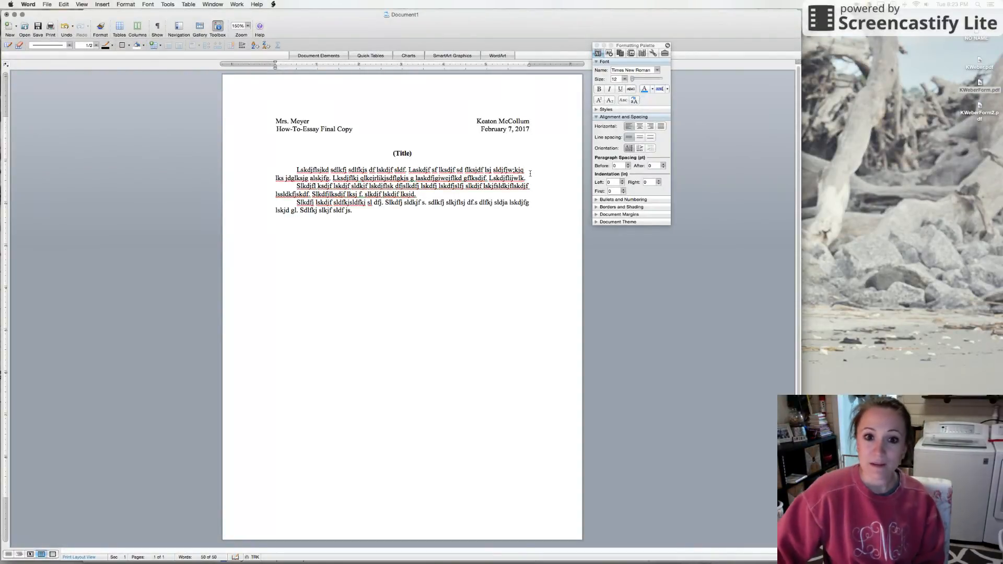
key(Return)
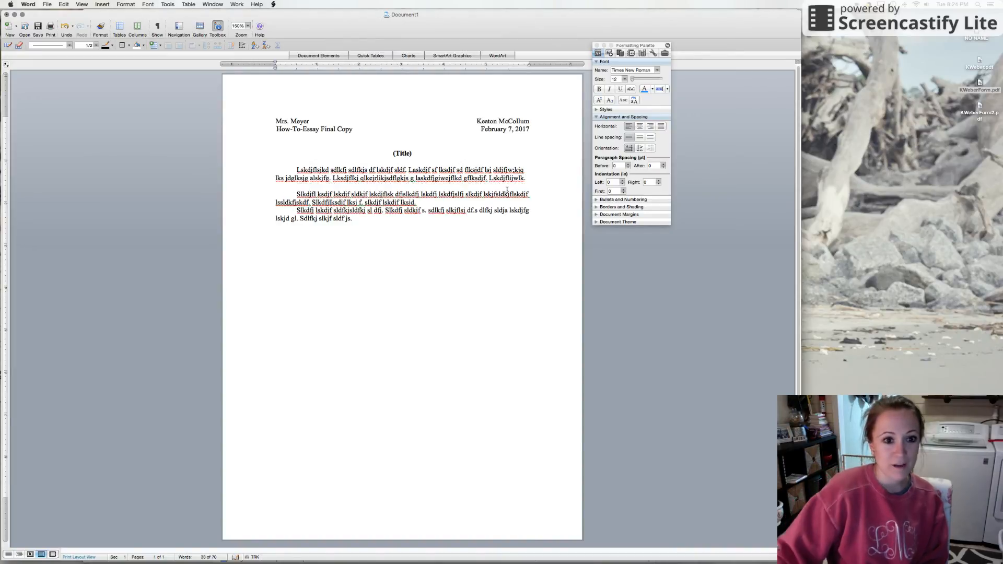
click(458, 204)
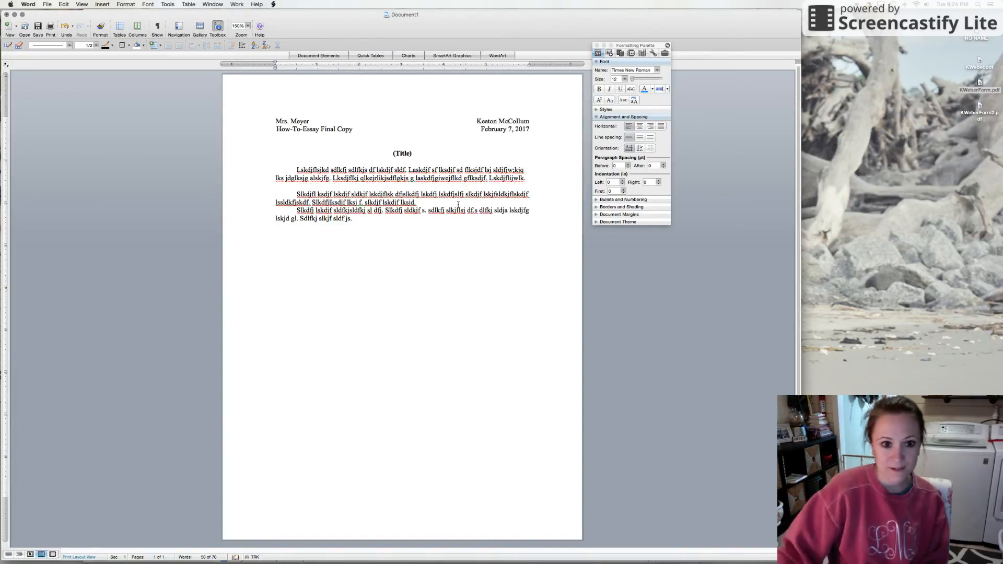
key(Return)
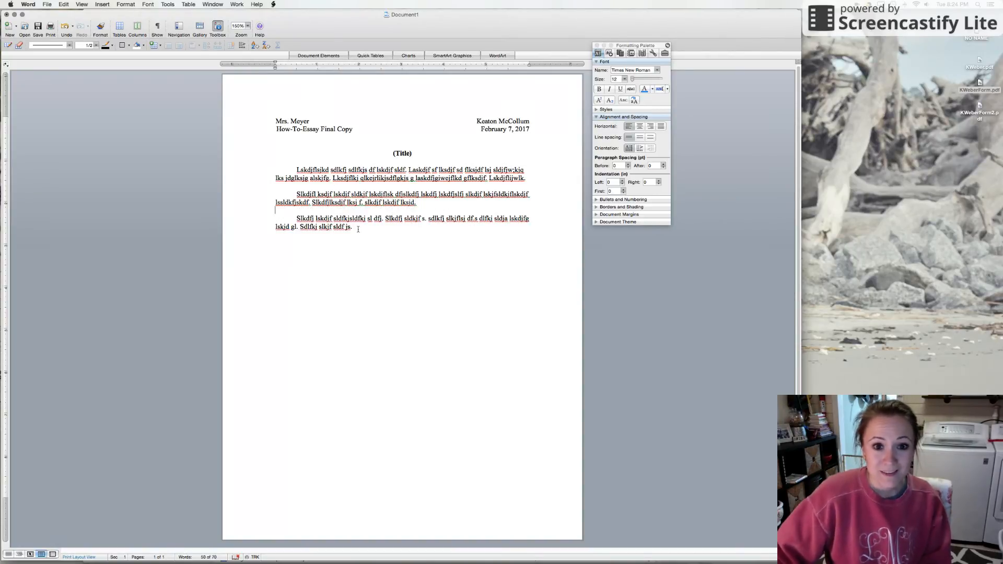
Double-space the three body paragraphs and apply Double line spacing in their paragraph settings as well.
drag(353, 227, 292, 168)
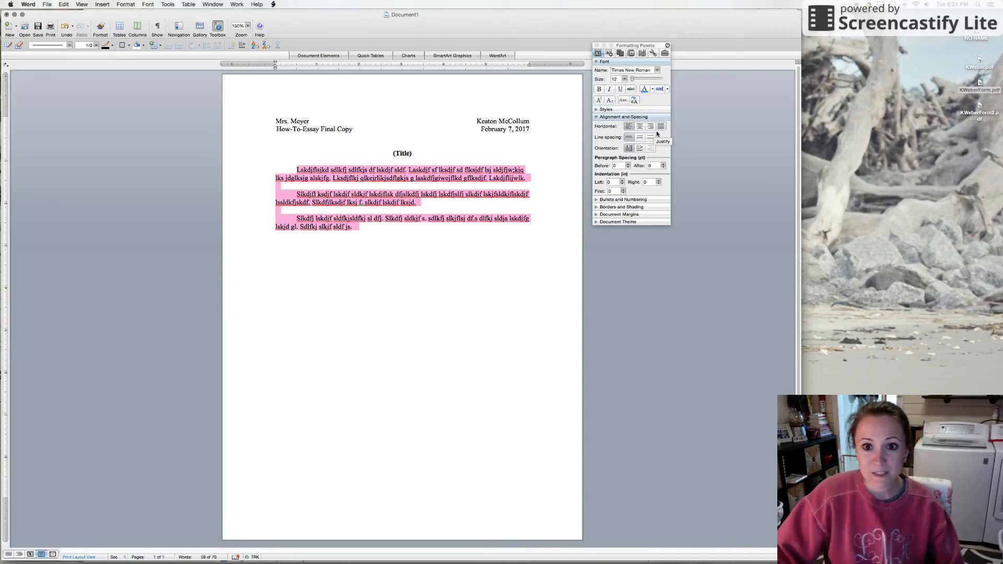
click(651, 138)
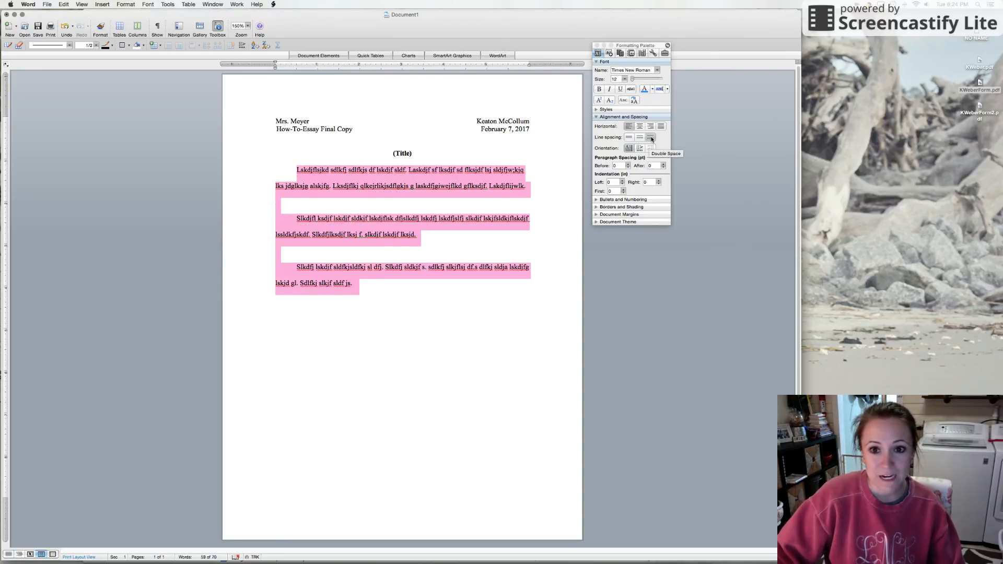
right_click(397, 229)
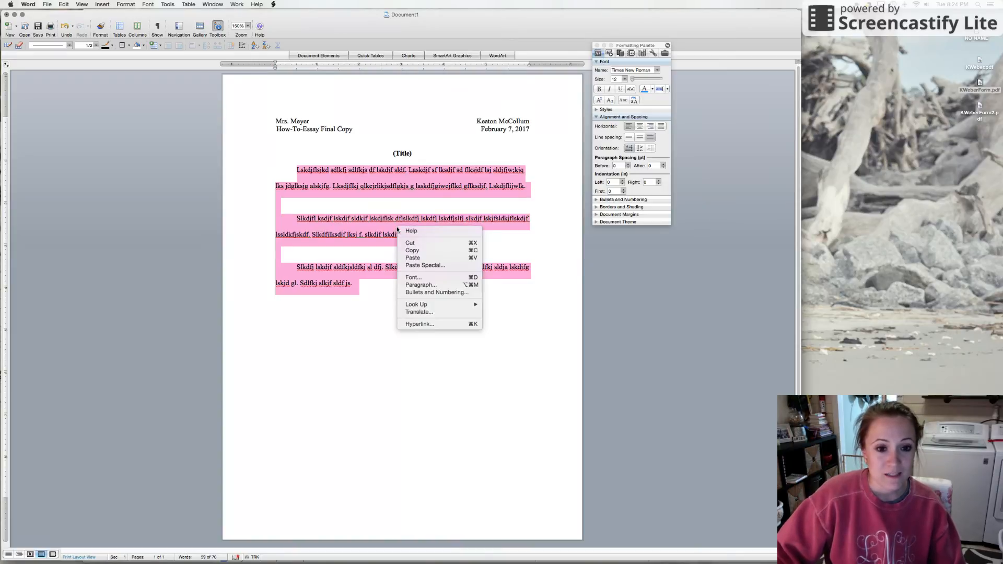
click(427, 285)
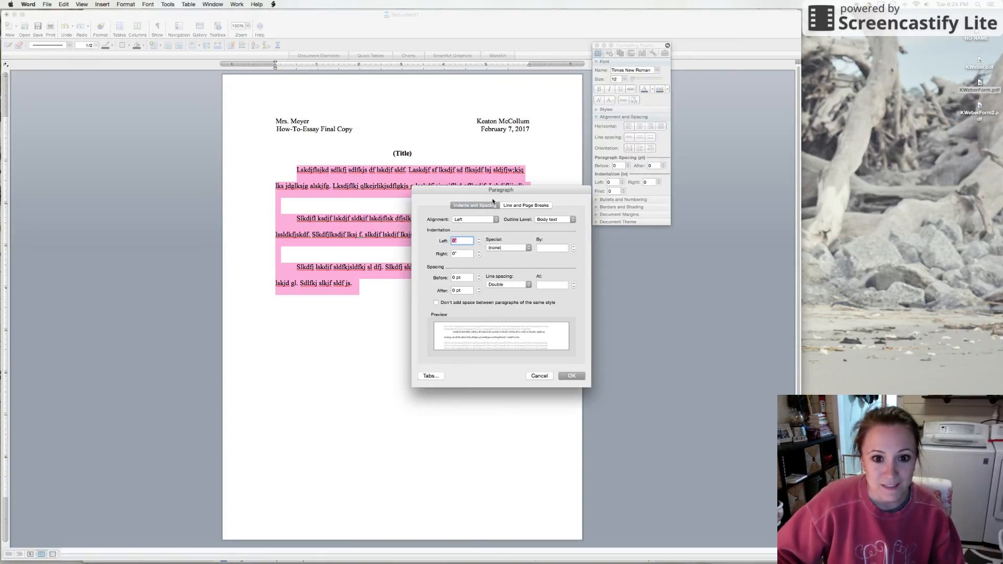
click(512, 287)
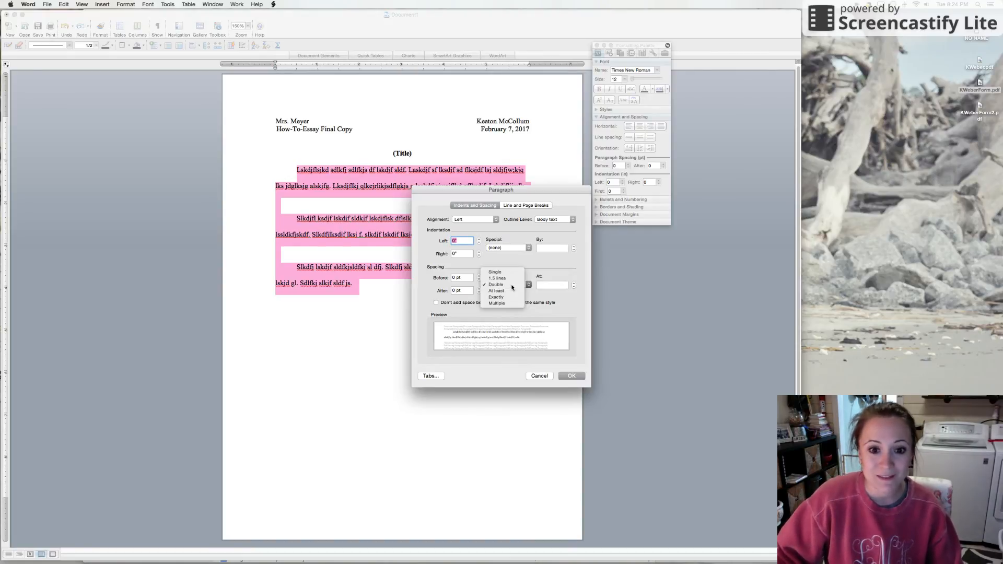
click(512, 286)
click(573, 376)
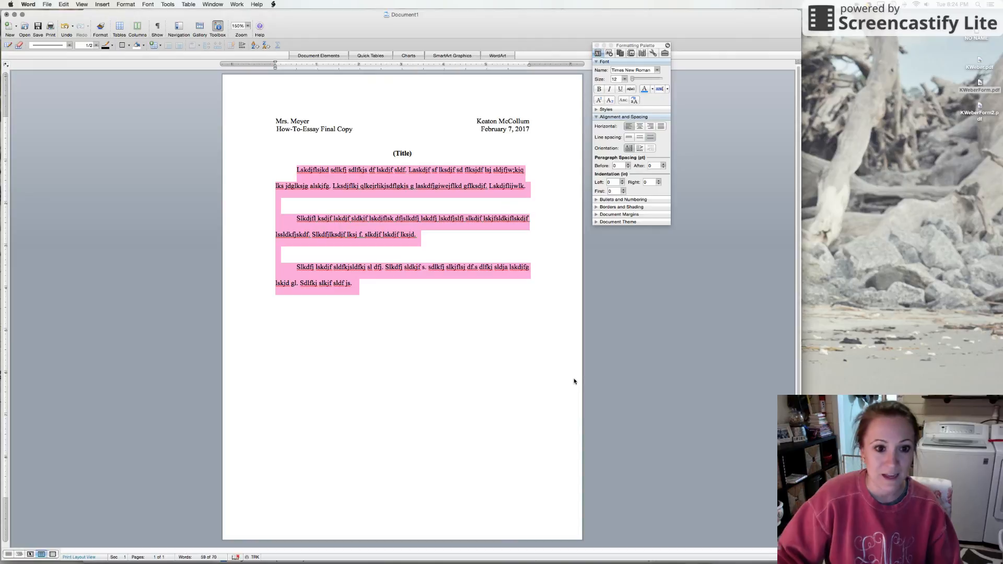
click(398, 291)
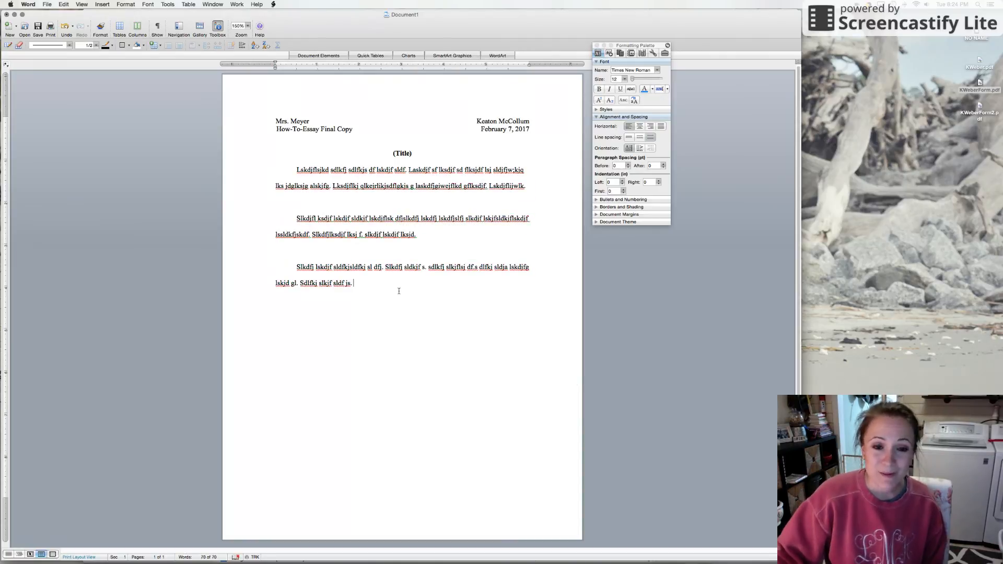